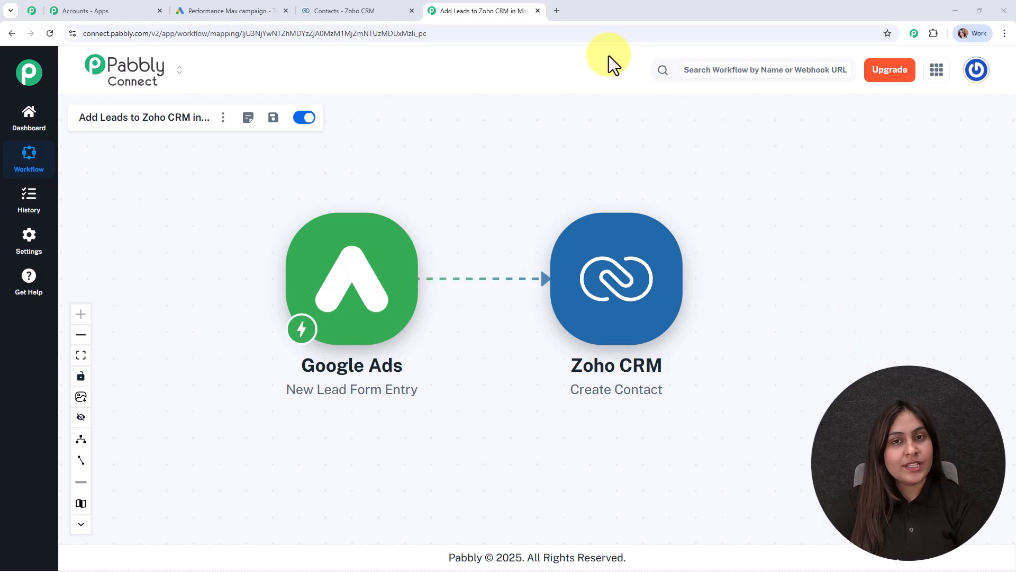
- Open a new blank browser tab beside the finished Google Ads to Zoho CRM workflow
{"action": "left_click", "coordinate": [557, 12]}
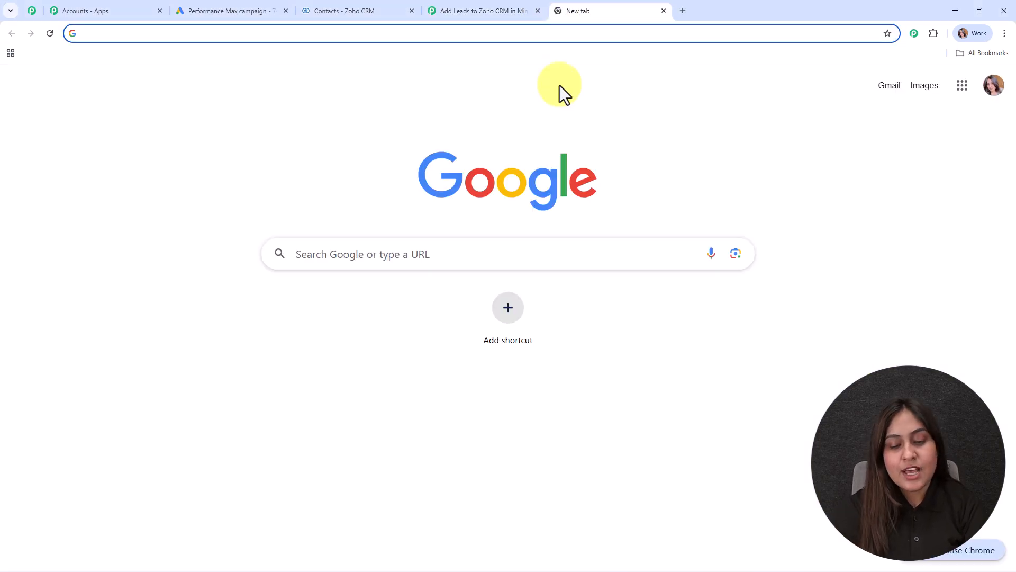
- Load pabbly.com/connect in the new tab and go to Sign In
{"action": "type", "text": "pabbly.com/connect"}
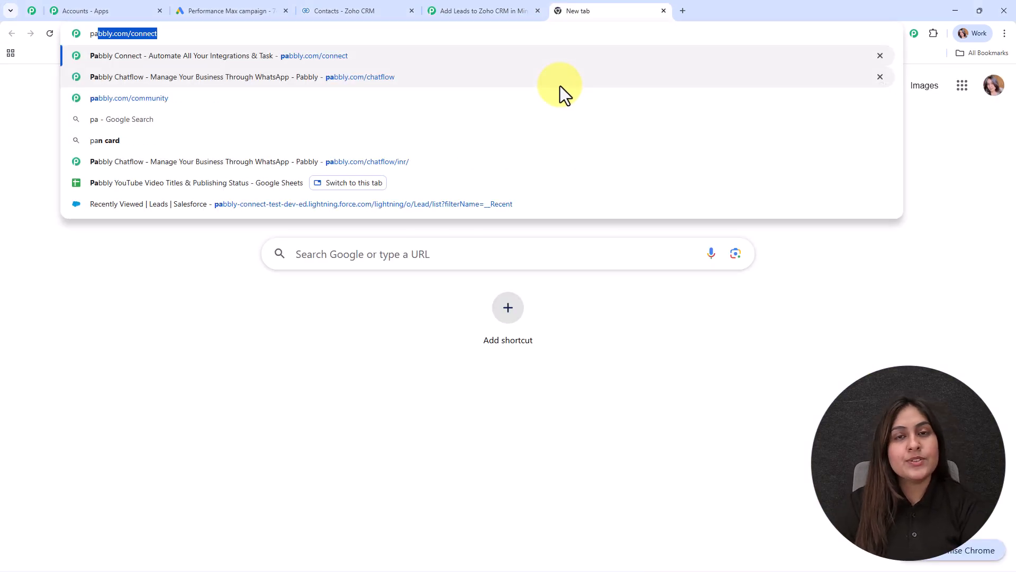
{"action": "key", "text": "Return"}
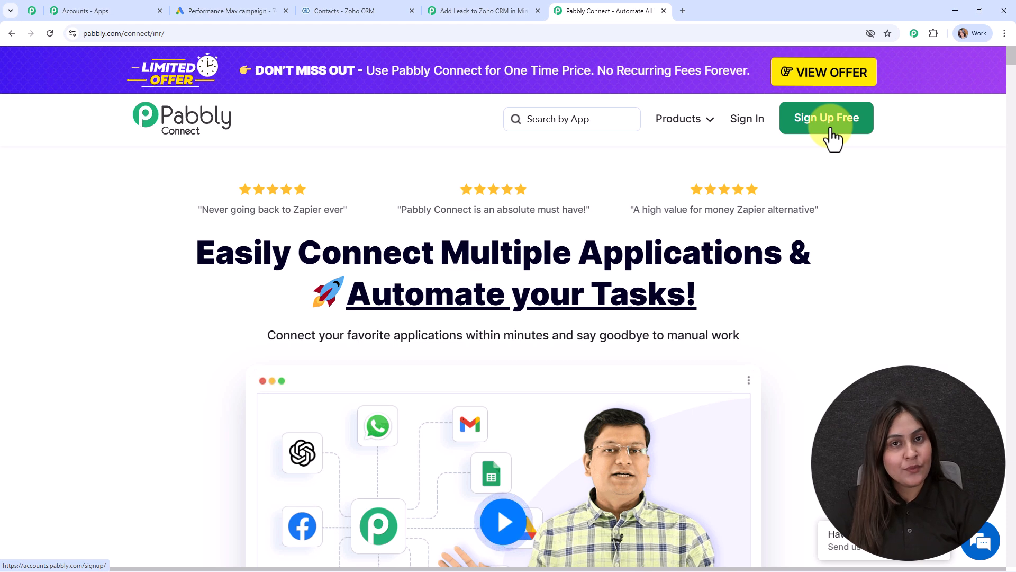
{"action": "left_click", "coordinate": [744, 119]}
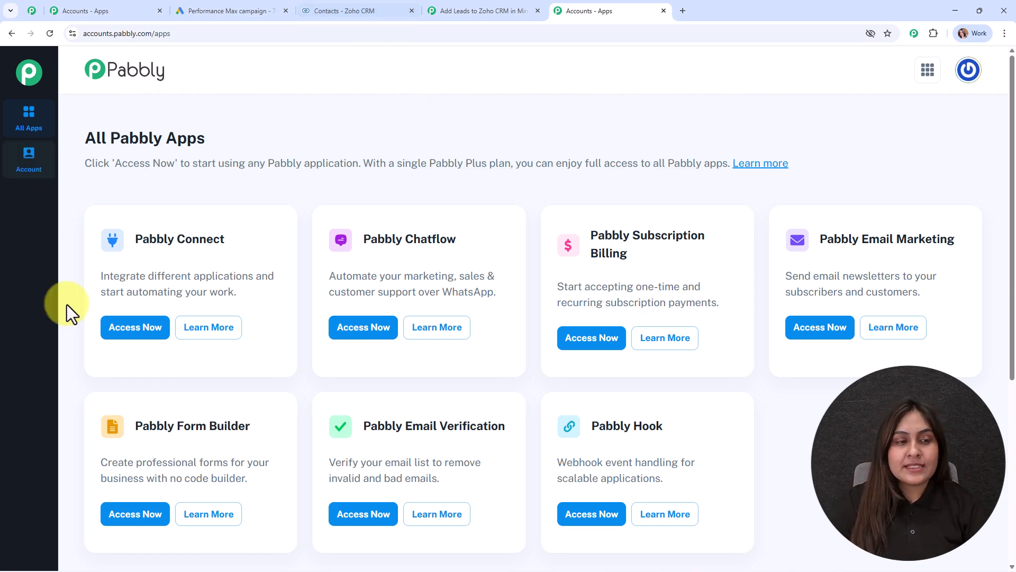
- Choose Access Now on the Pabbly Connect card to reach its dashboard
{"action": "left_click", "coordinate": [133, 328]}
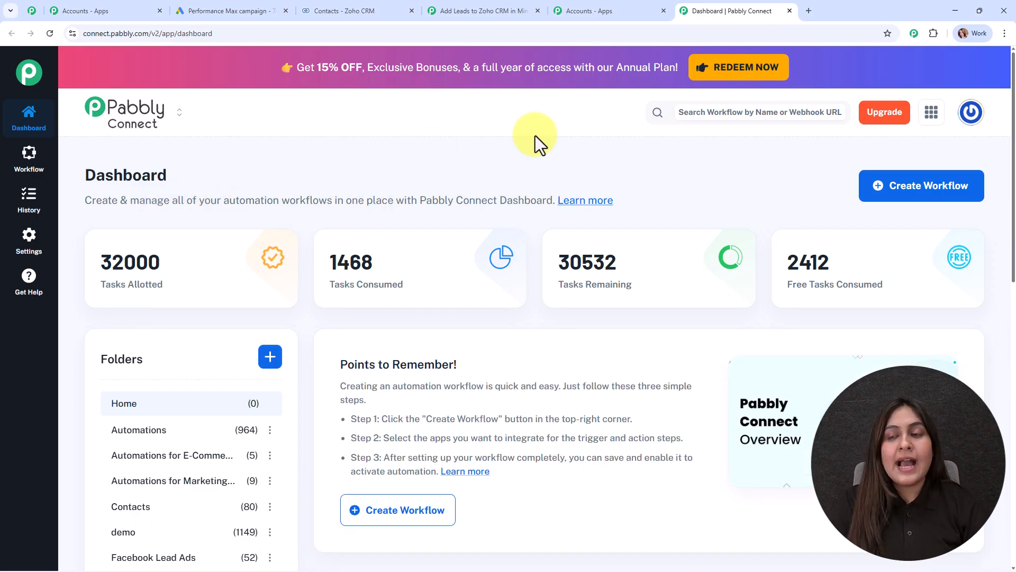
- Start a New (Beta) workflow named 'Add Leads to Zoho CRM in Minutes'
{"action": "left_click", "coordinate": [925, 195]}
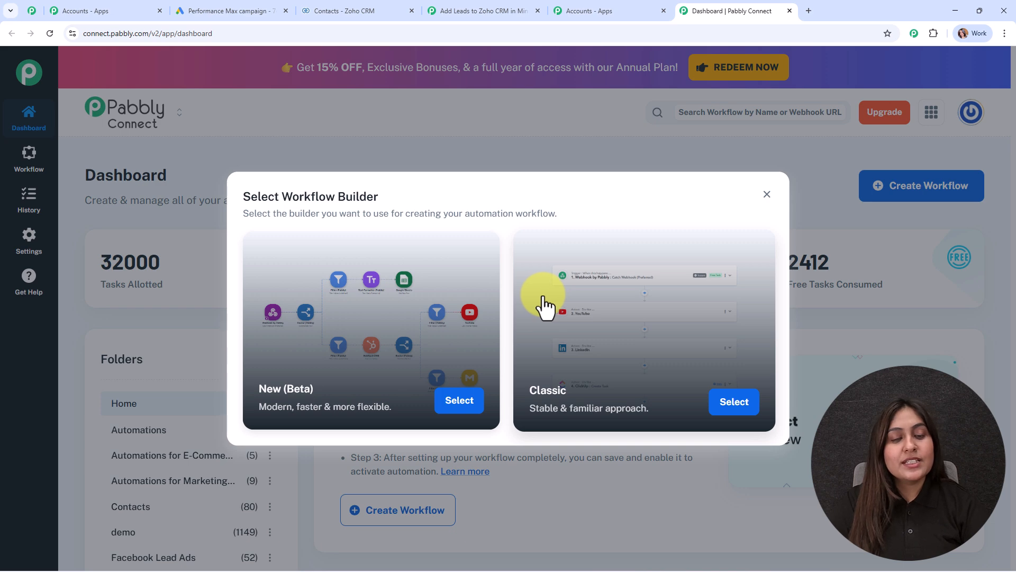
{"action": "left_click", "coordinate": [458, 403]}
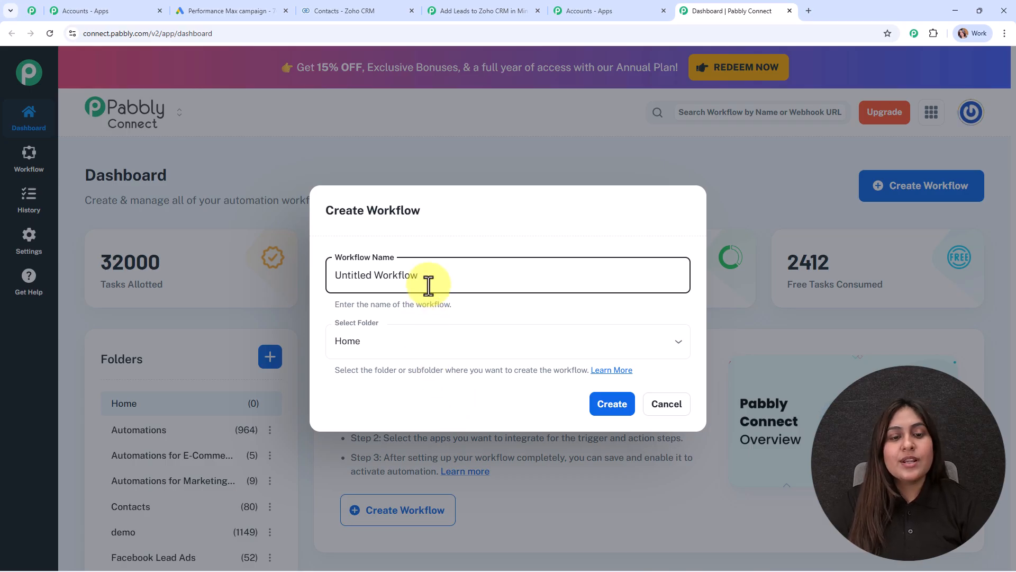
{"action": "left_click_drag", "start_coordinate": [428, 285], "coordinate": [304, 305]}
{"action": "type", "text": "Add Leads to Zoho CRM in Minutes"}
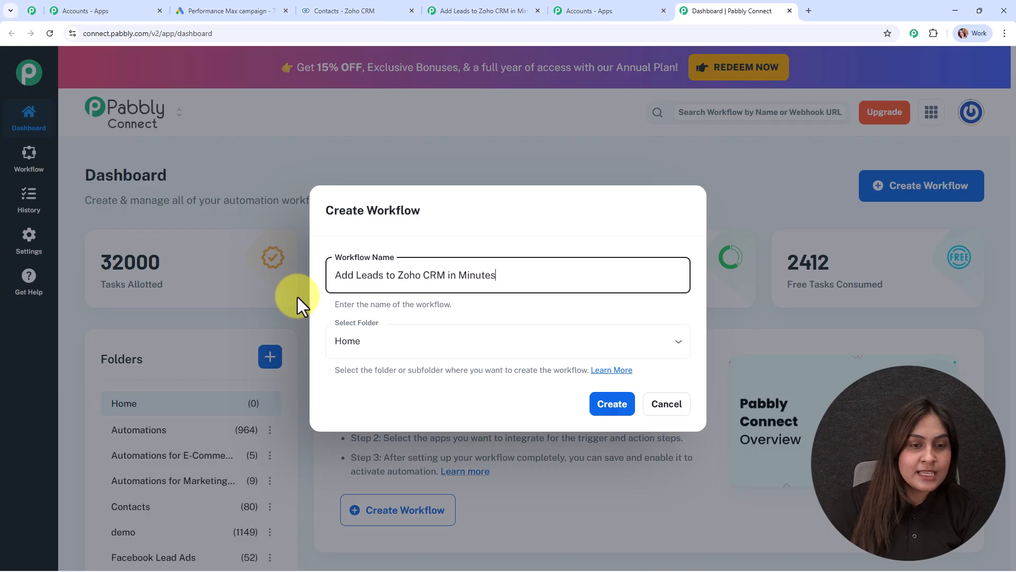
{"action": "left_click_drag", "start_coordinate": [341, 276], "coordinate": [644, 278]}
{"action": "left_click", "coordinate": [523, 316]}
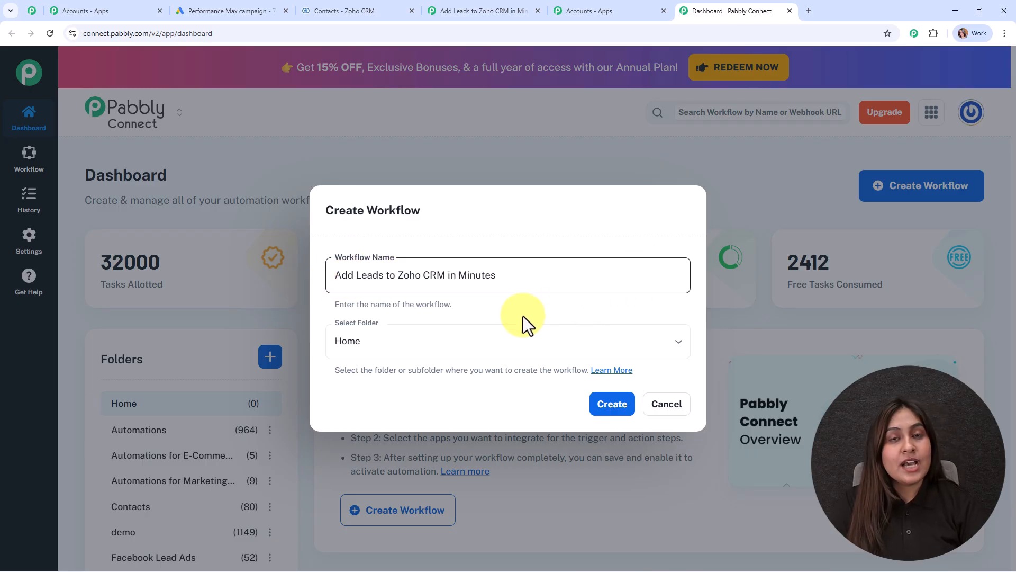
- Place the workflow in the Contacts folder and create it
{"action": "left_click", "coordinate": [500, 348]}
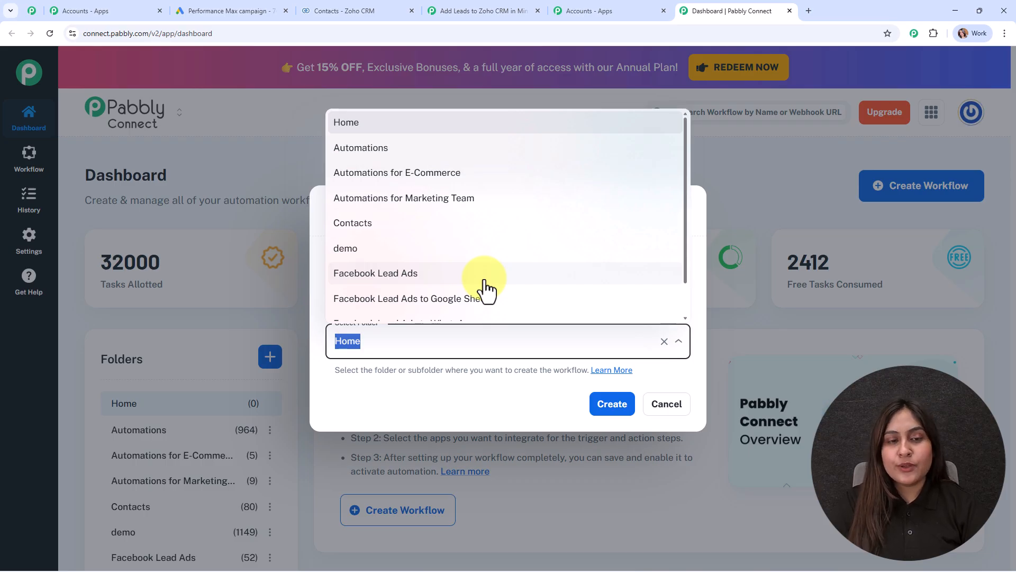
{"action": "left_click", "coordinate": [392, 239]}
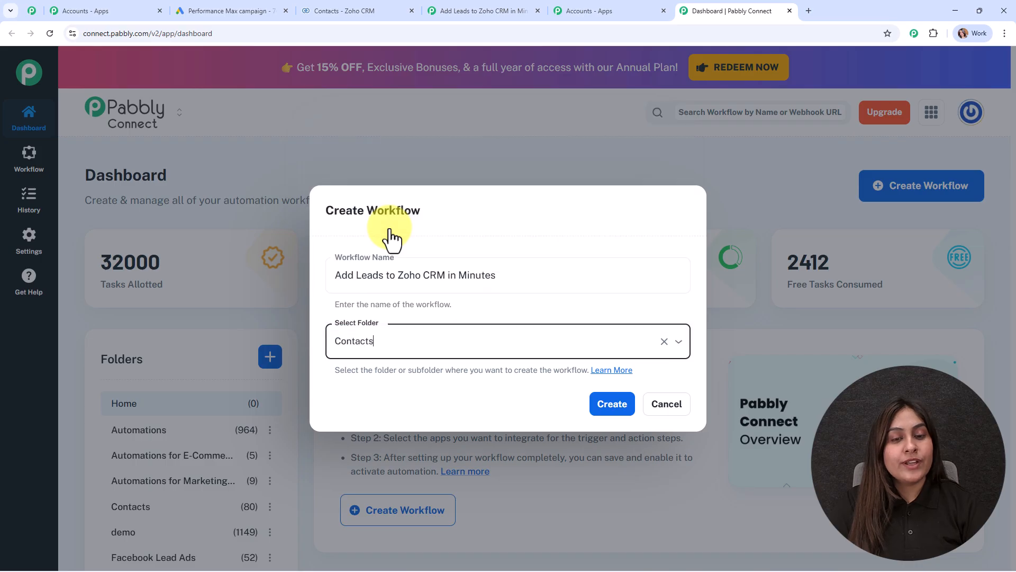
{"action": "left_click", "coordinate": [606, 407]}
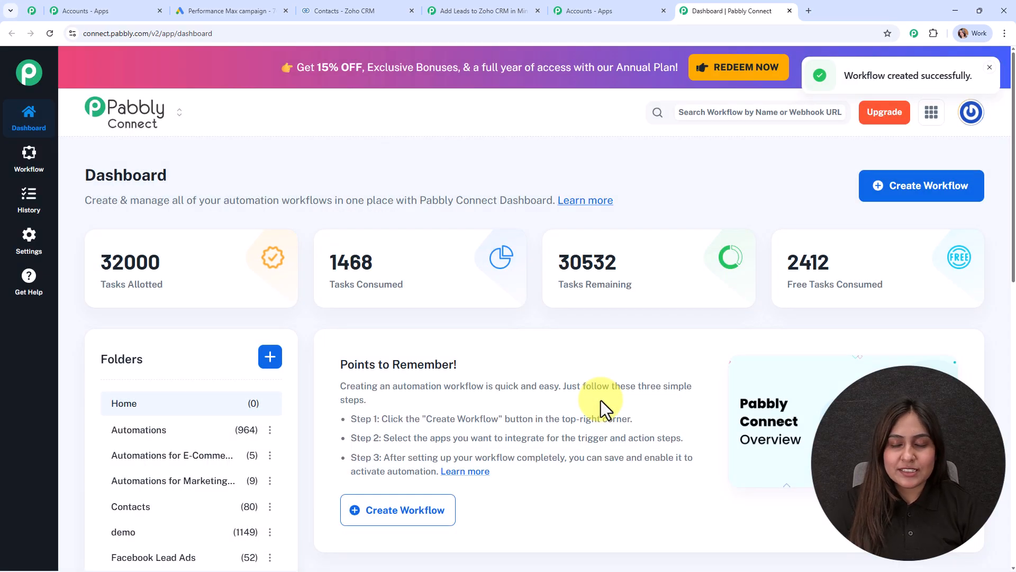
- Set the trigger to Google Ads with the New Lead Form Entry event
{"action": "left_click_drag", "start_coordinate": [544, 317], "coordinate": [241, 223]}
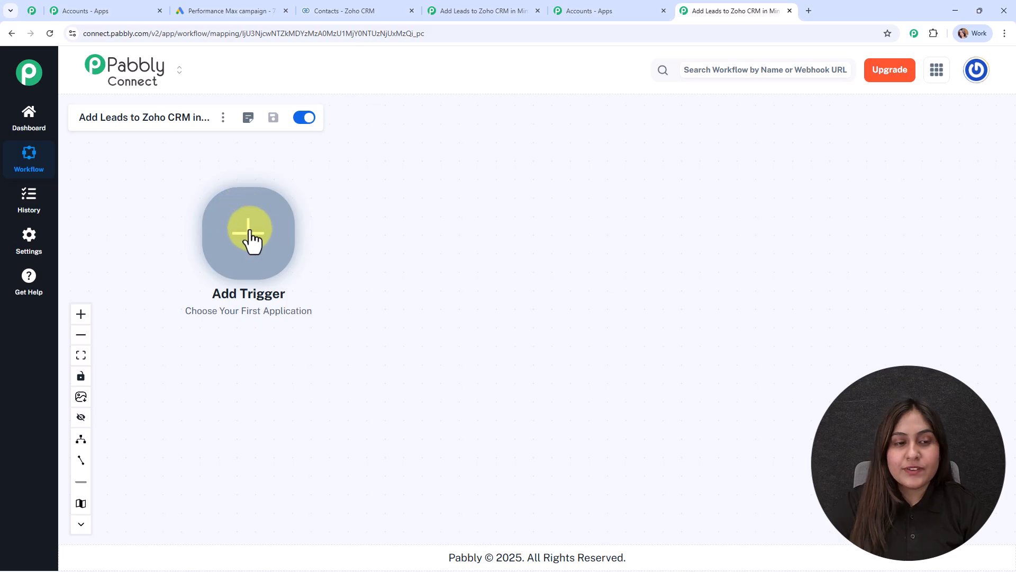
{"action": "left_click", "coordinate": [252, 242]}
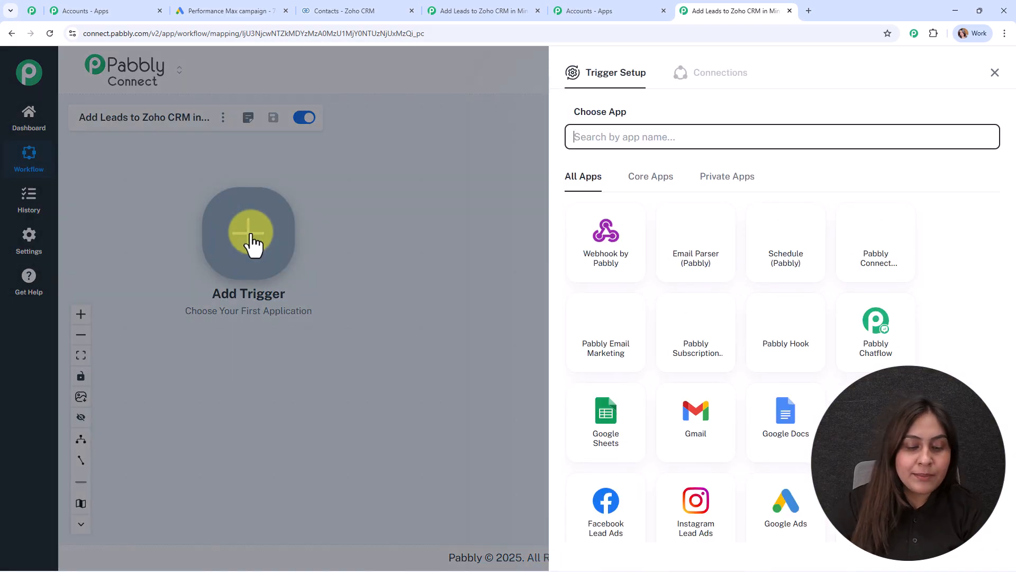
{"action": "type", "text": "goog"}
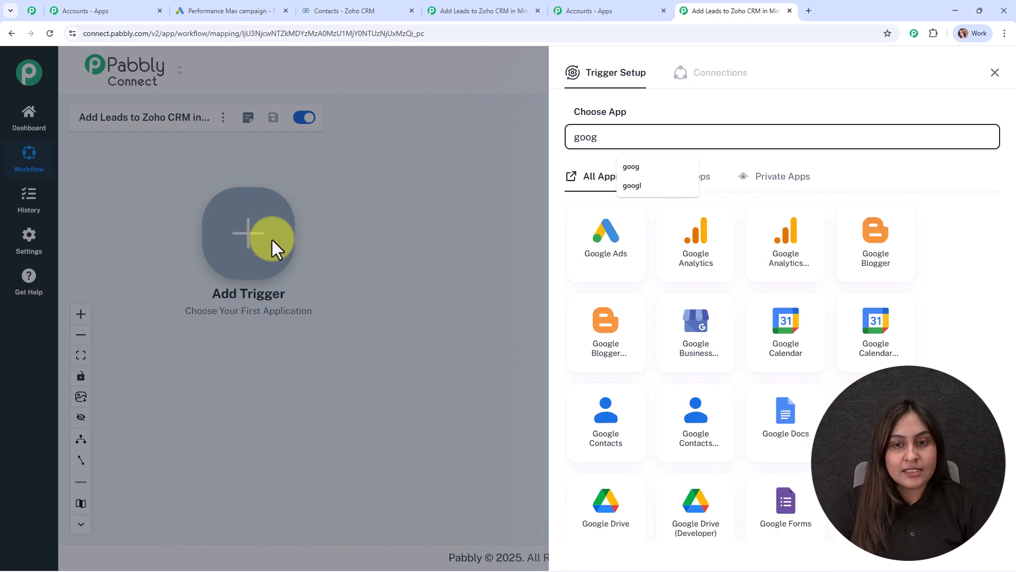
{"action": "left_click", "coordinate": [629, 235]}
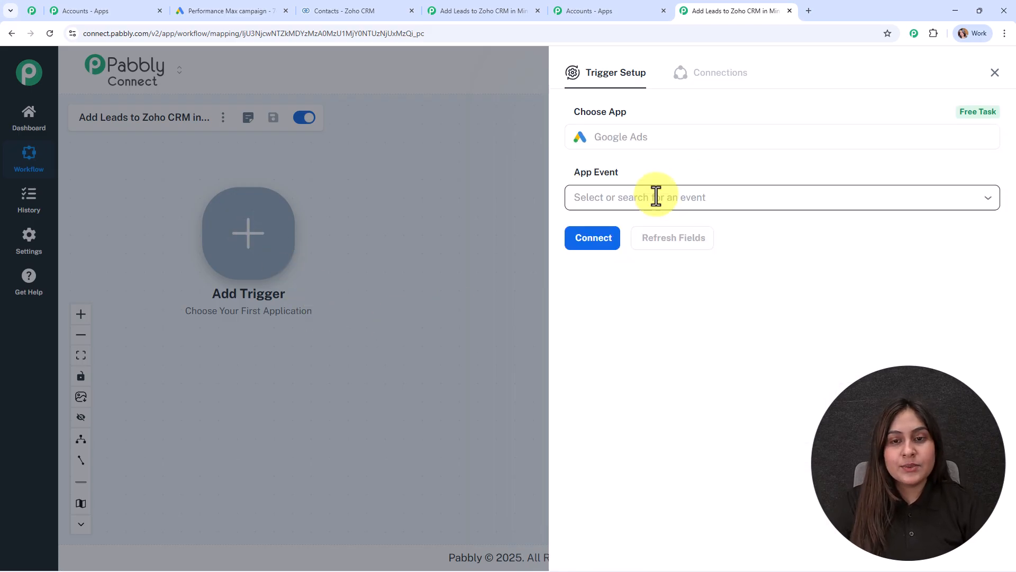
{"action": "left_click", "coordinate": [654, 195]}
{"action": "left_click", "coordinate": [681, 277]}
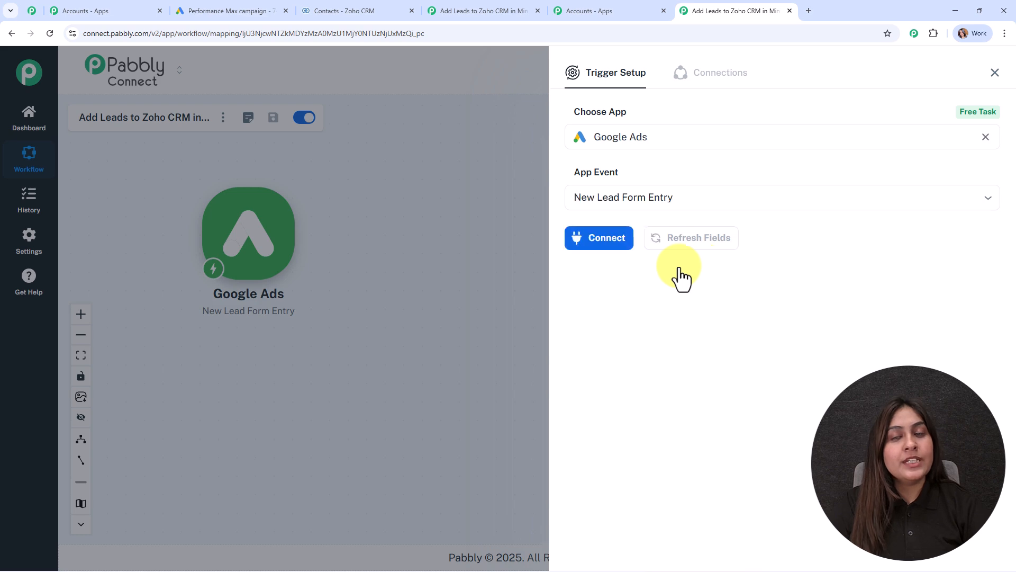
- Connect the Google Ads trigger and copy its webhook URL
{"action": "left_click", "coordinate": [598, 241]}
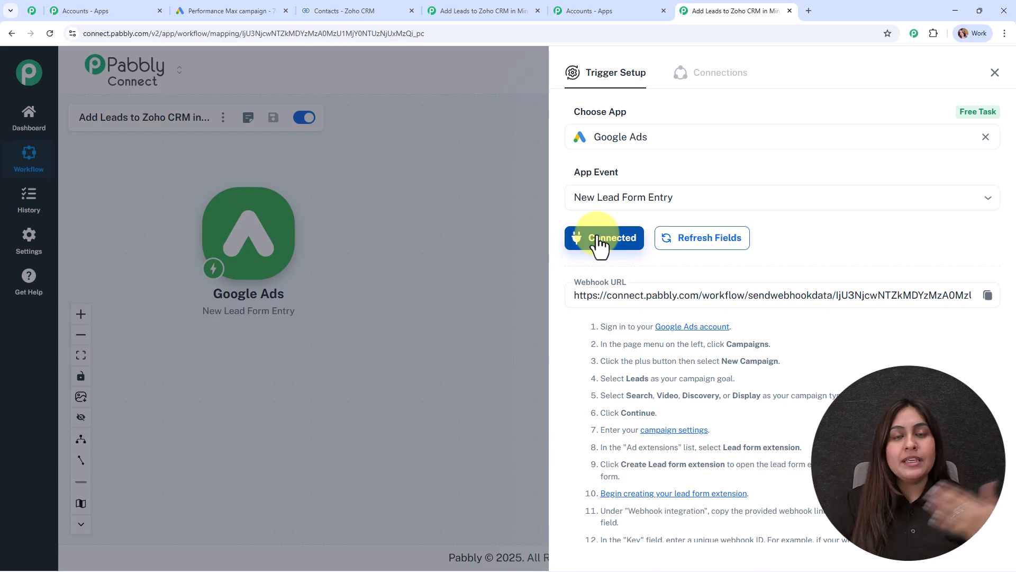
{"action": "scroll", "coordinate": [901, 230], "scroll_direction": "down", "scroll_amount": 3}
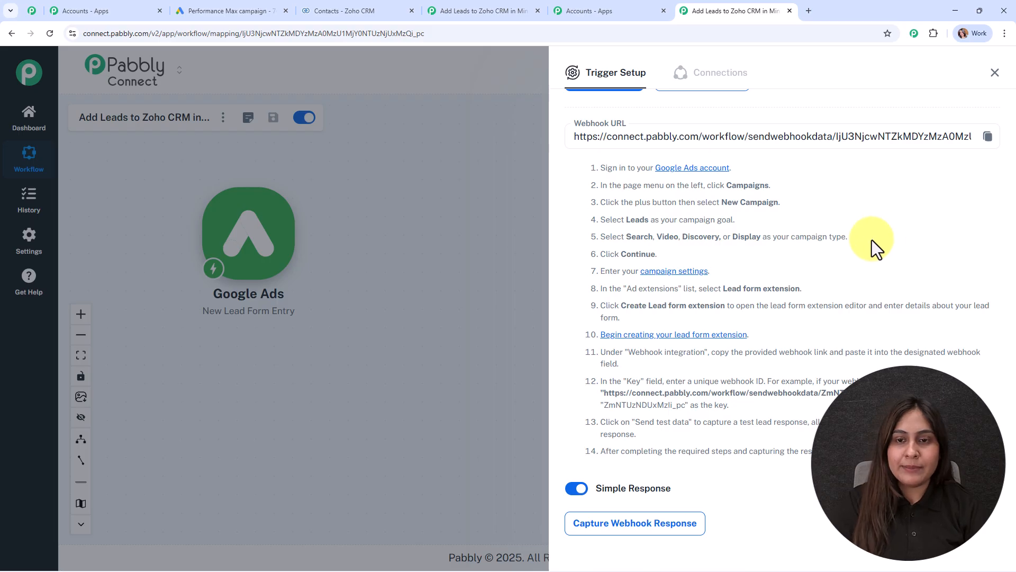
{"action": "left_click_drag", "start_coordinate": [605, 177], "coordinate": [674, 455]}
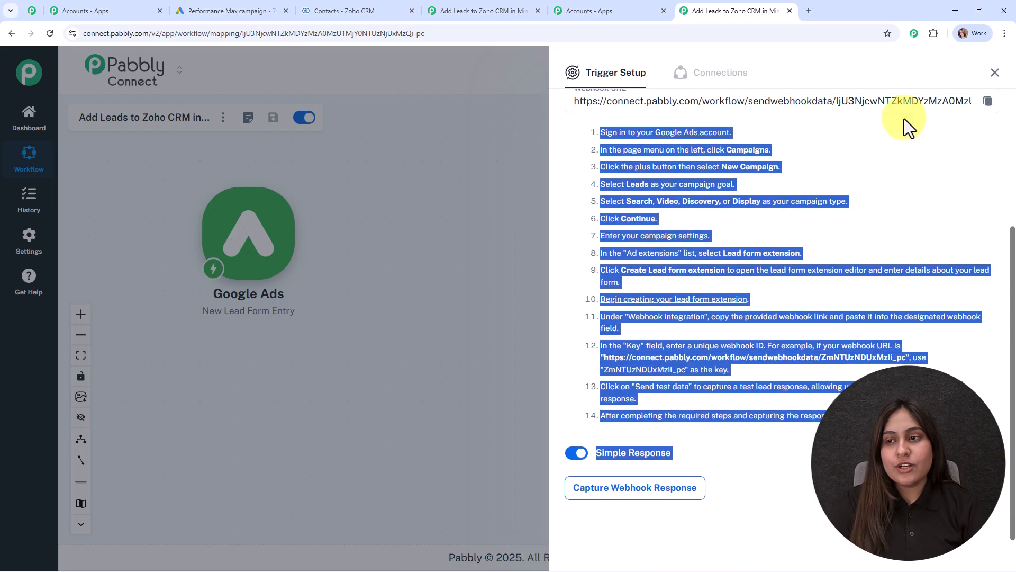
{"action": "left_click", "coordinate": [988, 102]}
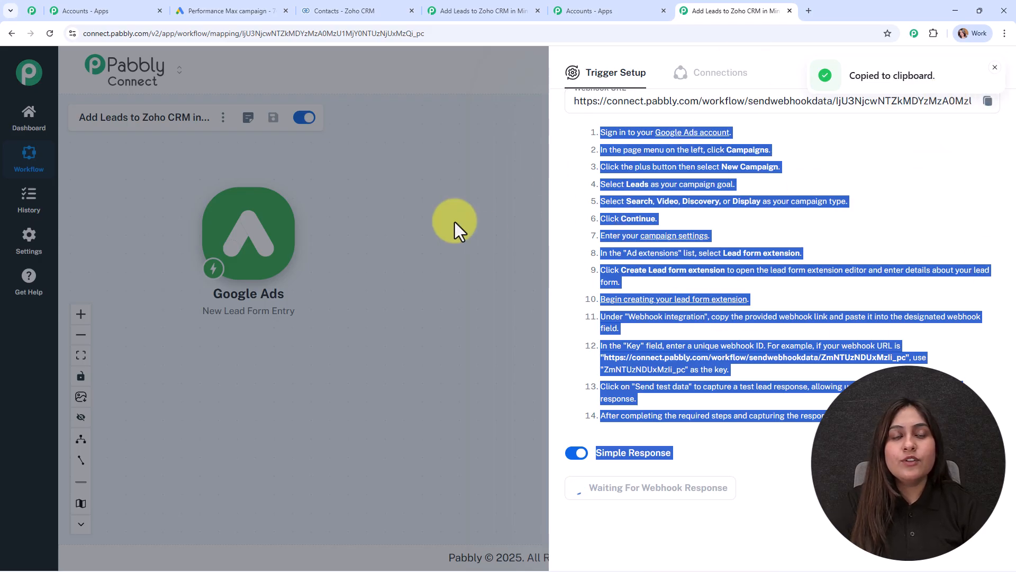
- In the Google Ads lead form, expand Lead delivery option to show the Webhook integration fields
{"action": "left_click", "coordinate": [207, 11]}
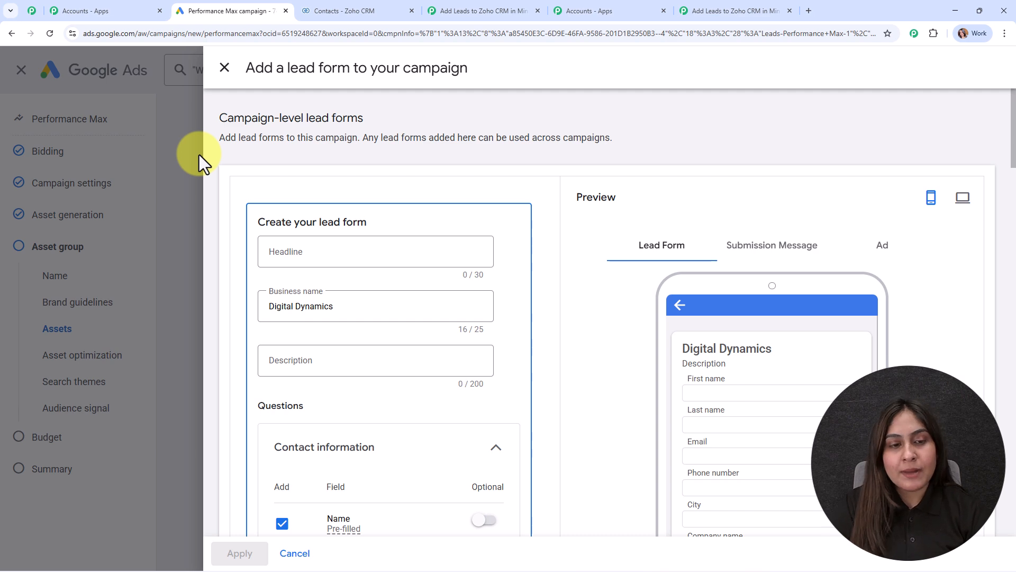
{"action": "scroll", "coordinate": [529, 185], "scroll_direction": "down", "scroll_amount": 2}
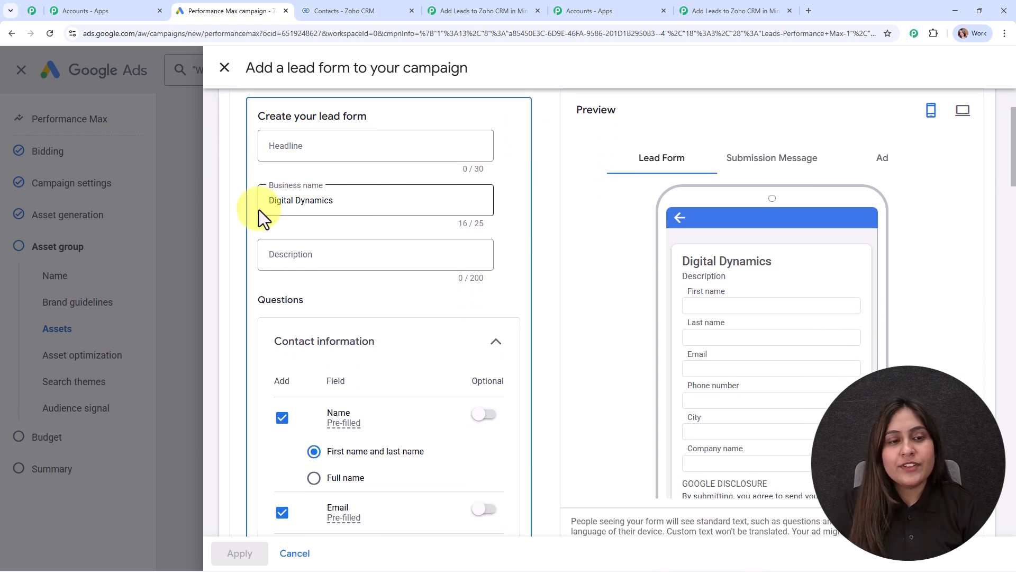
{"action": "scroll", "coordinate": [370, 217], "scroll_direction": "down", "scroll_amount": 7}
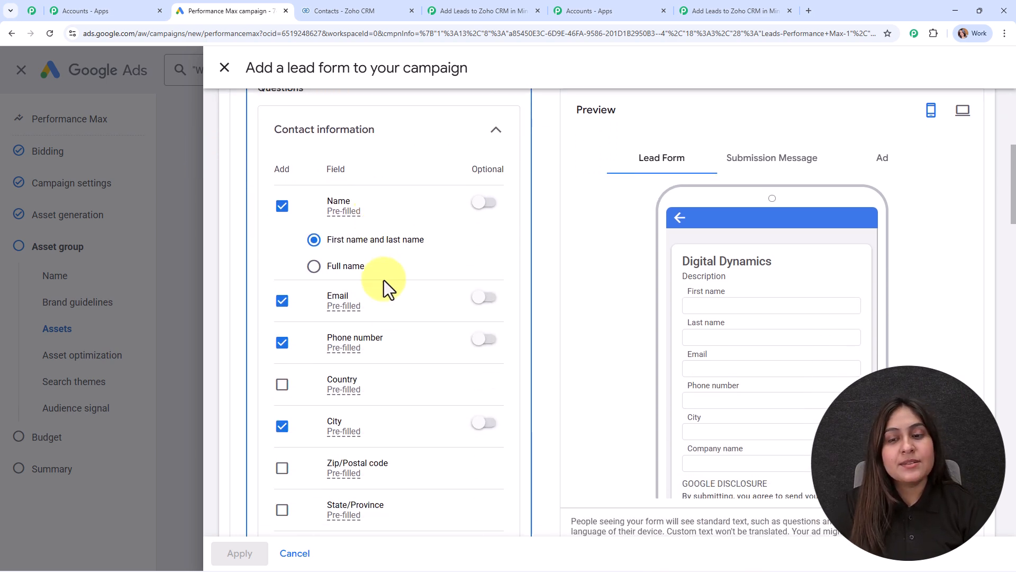
{"action": "scroll", "coordinate": [388, 320], "scroll_direction": "down", "scroll_amount": 12}
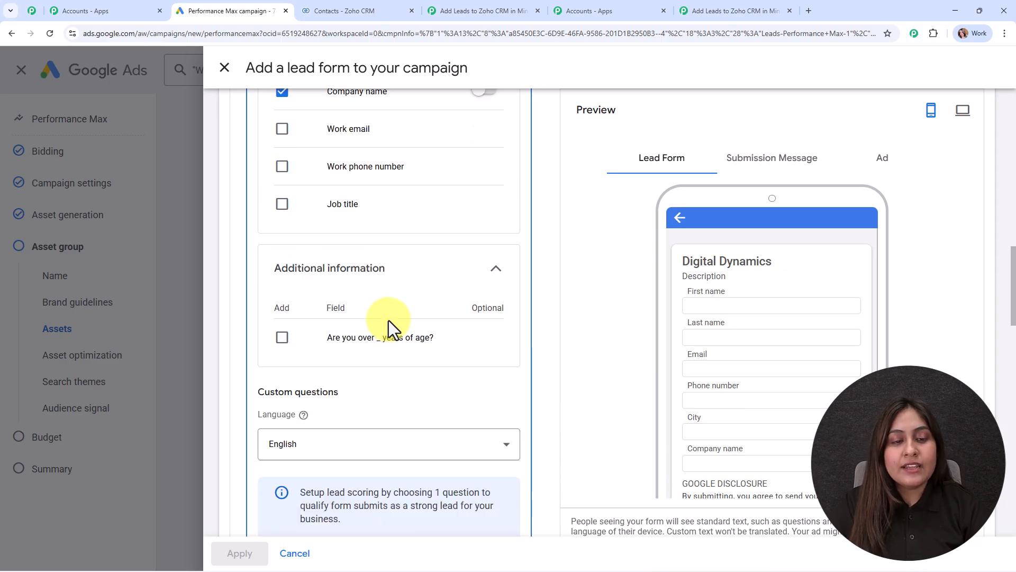
{"action": "scroll", "coordinate": [389, 319], "scroll_direction": "down", "scroll_amount": 5}
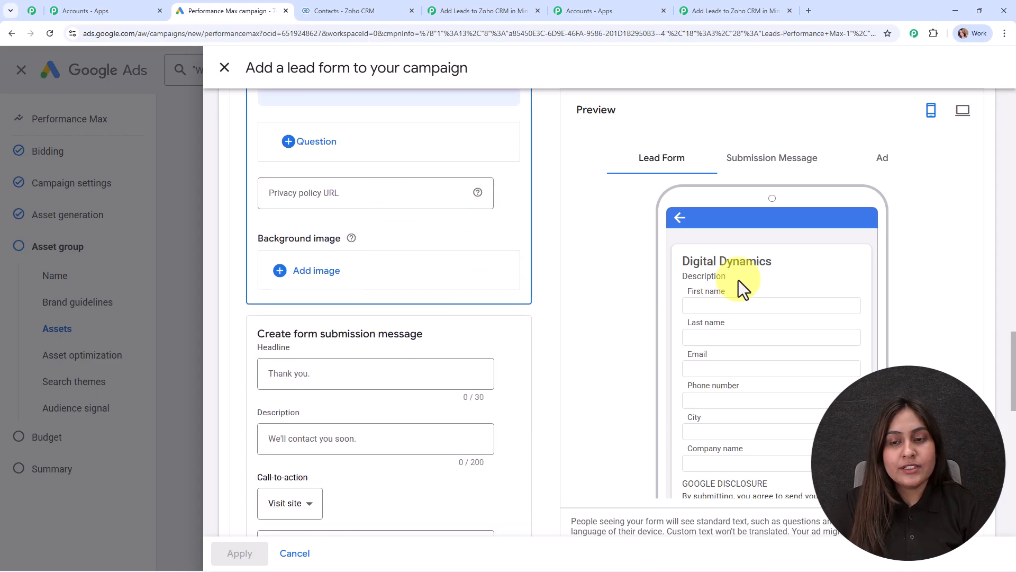
{"action": "scroll", "coordinate": [770, 283], "scroll_direction": "down", "scroll_amount": 3}
{"action": "scroll", "coordinate": [770, 283], "scroll_direction": "up", "scroll_amount": 2}
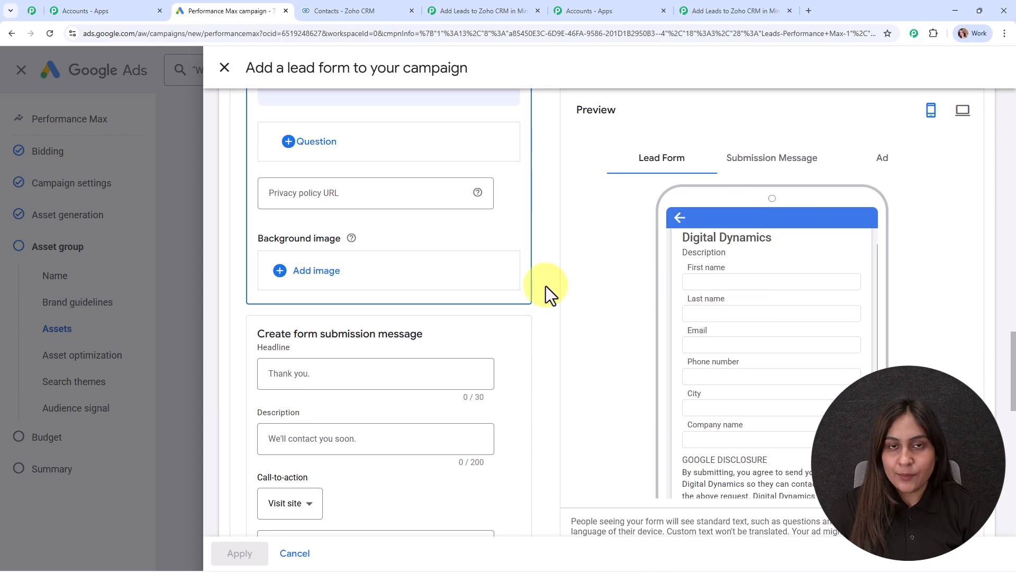
{"action": "scroll", "coordinate": [532, 310], "scroll_direction": "down", "scroll_amount": 12}
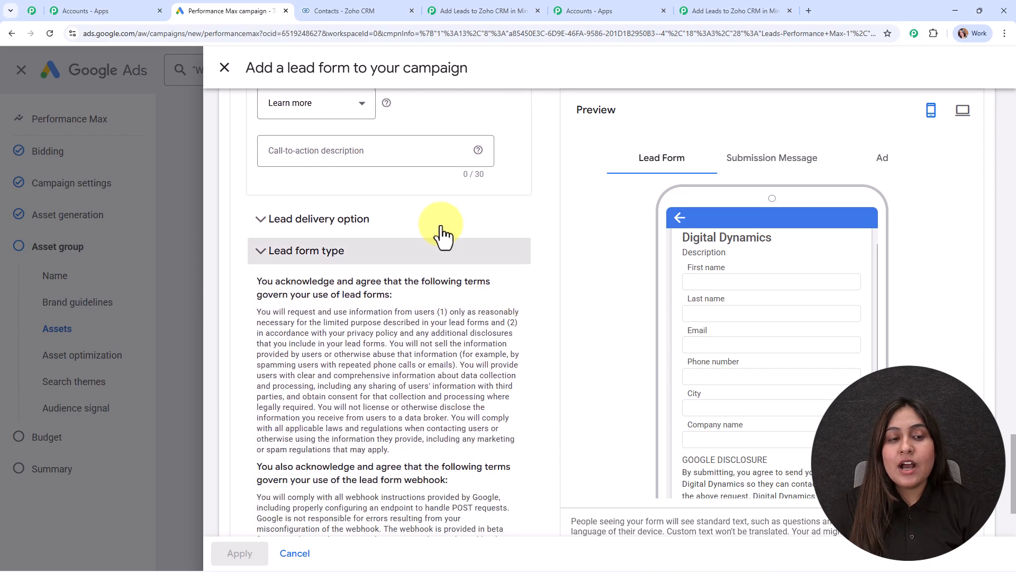
{"action": "left_click", "coordinate": [348, 218]}
{"action": "scroll", "coordinate": [453, 268], "scroll_direction": "down", "scroll_amount": 2}
{"action": "left_click_drag", "start_coordinate": [249, 200], "coordinate": [321, 199]}
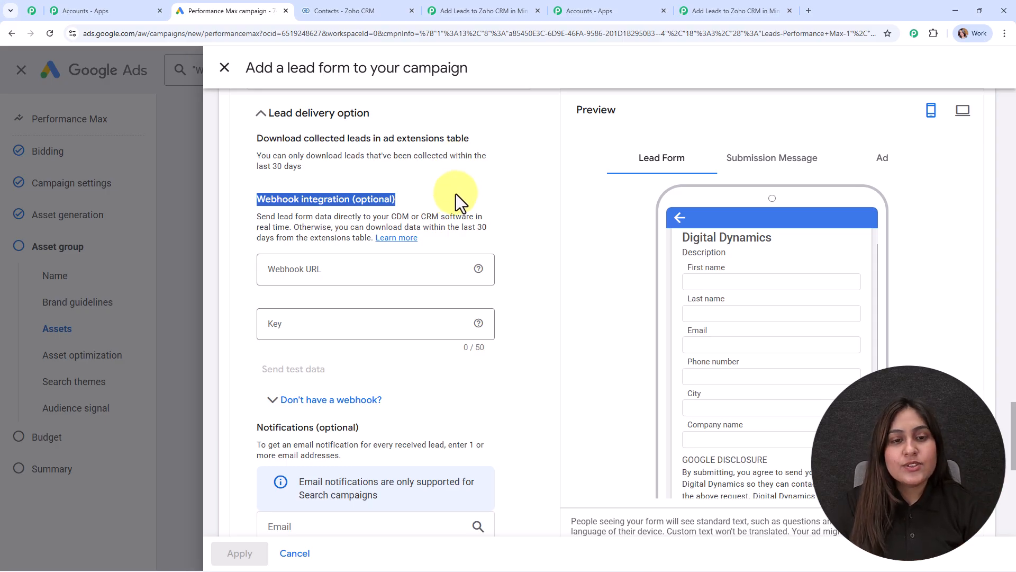
- Paste the Pabbly webhook URL, set the key to 'Test', and send test data
{"action": "left_click", "coordinate": [416, 268]}
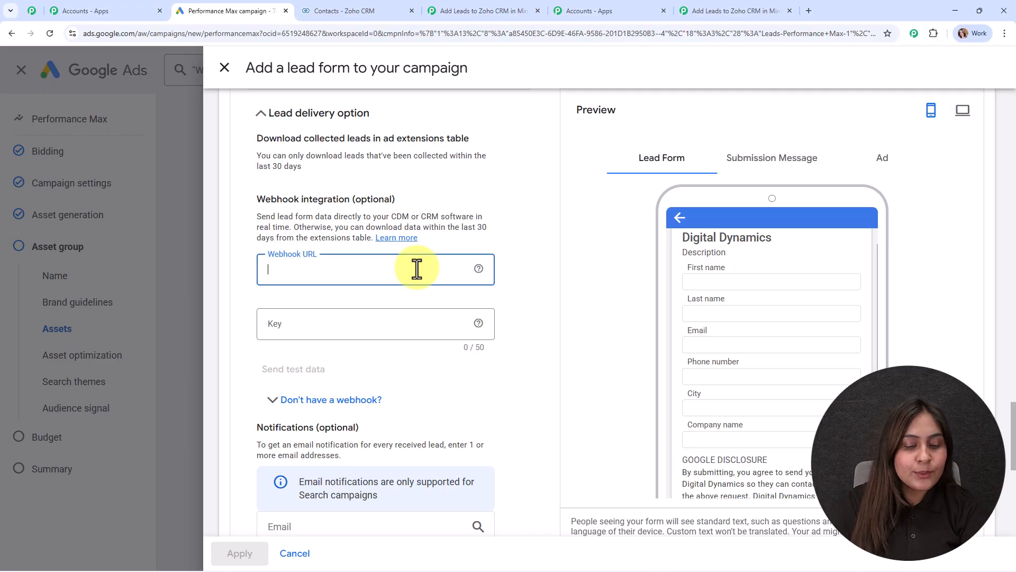
{"action": "key", "text": "ctrl+v"}
{"action": "left_click", "coordinate": [397, 324]}
{"action": "type", "text": "Test"}
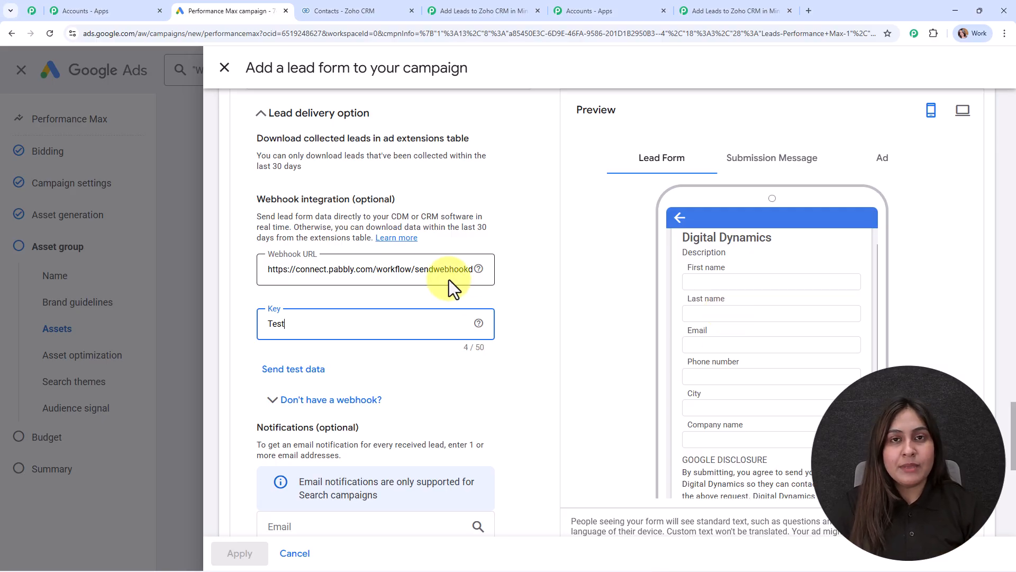
{"action": "left_click", "coordinate": [281, 371]}
{"action": "scroll", "coordinate": [440, 365], "scroll_direction": "down", "scroll_amount": 3}
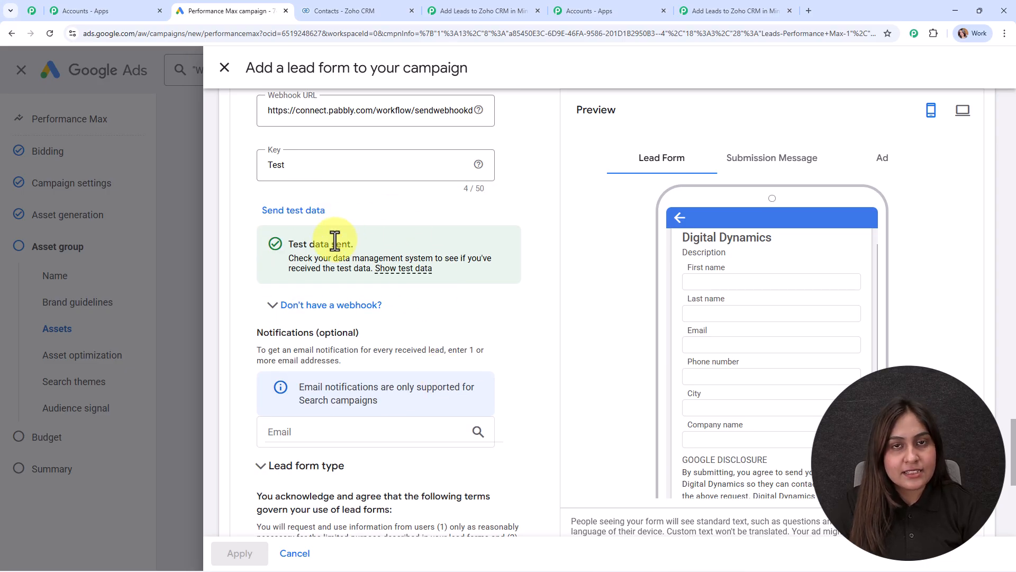
- Review the captured Google Ads test lead, including Company Name and the Mountain View city
{"action": "left_click", "coordinate": [711, 6]}
{"action": "scroll", "coordinate": [745, 238], "scroll_direction": "down", "scroll_amount": 5}
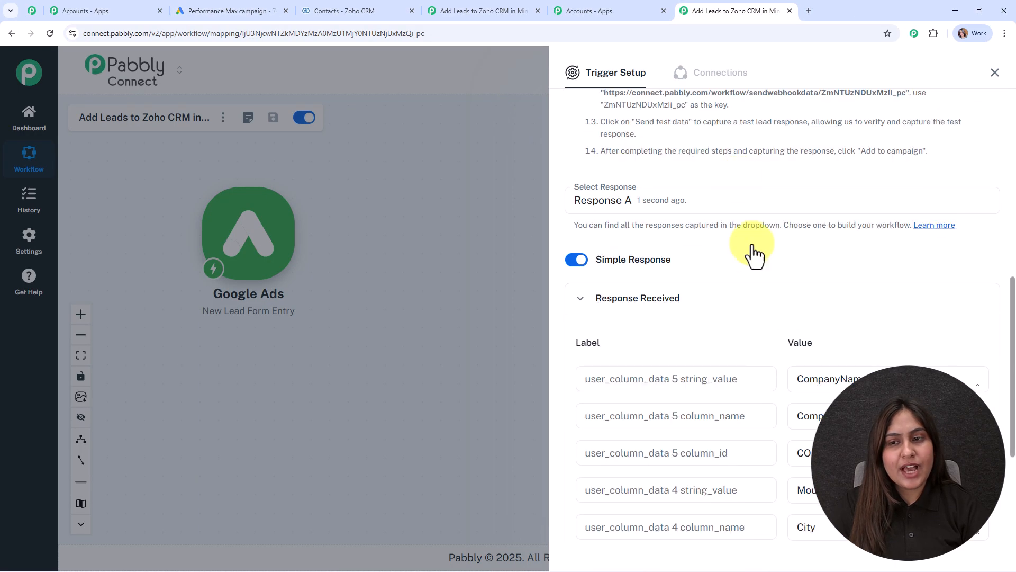
{"action": "scroll", "coordinate": [797, 344], "scroll_direction": "down", "scroll_amount": 5}
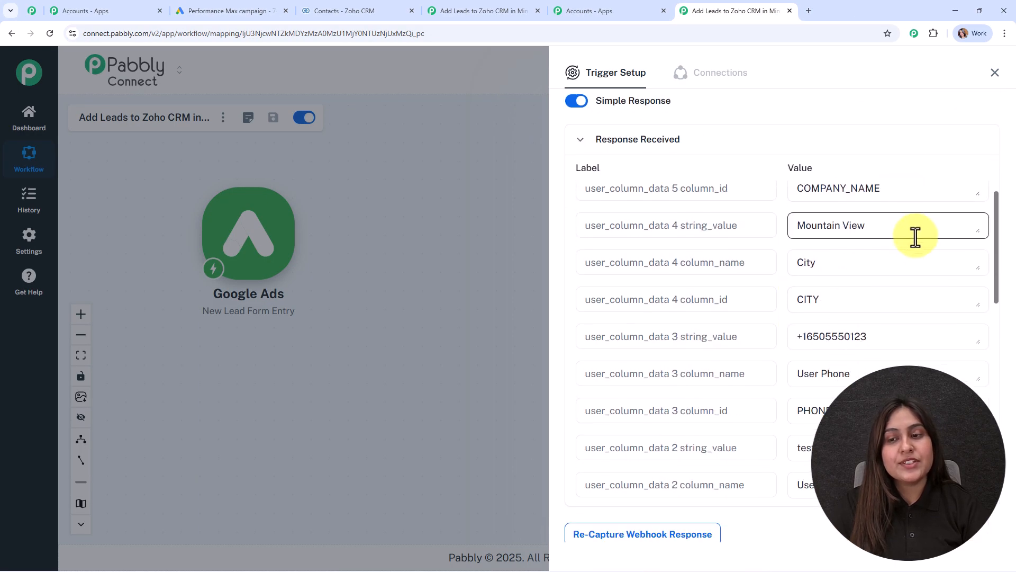
{"action": "scroll", "coordinate": [917, 254], "scroll_direction": "down", "scroll_amount": 2}
{"action": "scroll", "coordinate": [927, 265], "scroll_direction": "up", "scroll_amount": 3}
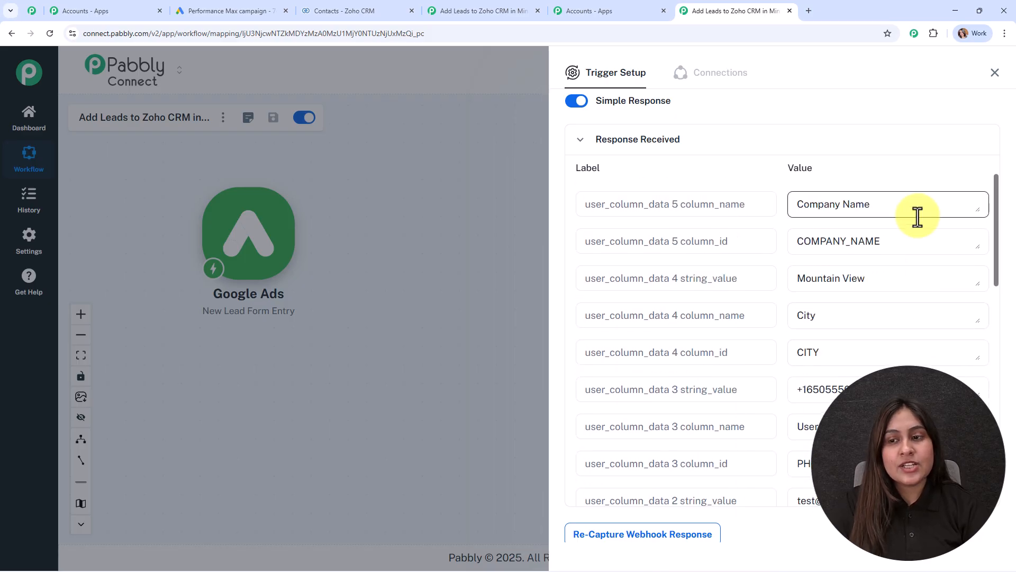
{"action": "left_click_drag", "start_coordinate": [910, 204], "coordinate": [767, 205]}
{"action": "left_click_drag", "start_coordinate": [882, 277], "coordinate": [785, 280]}
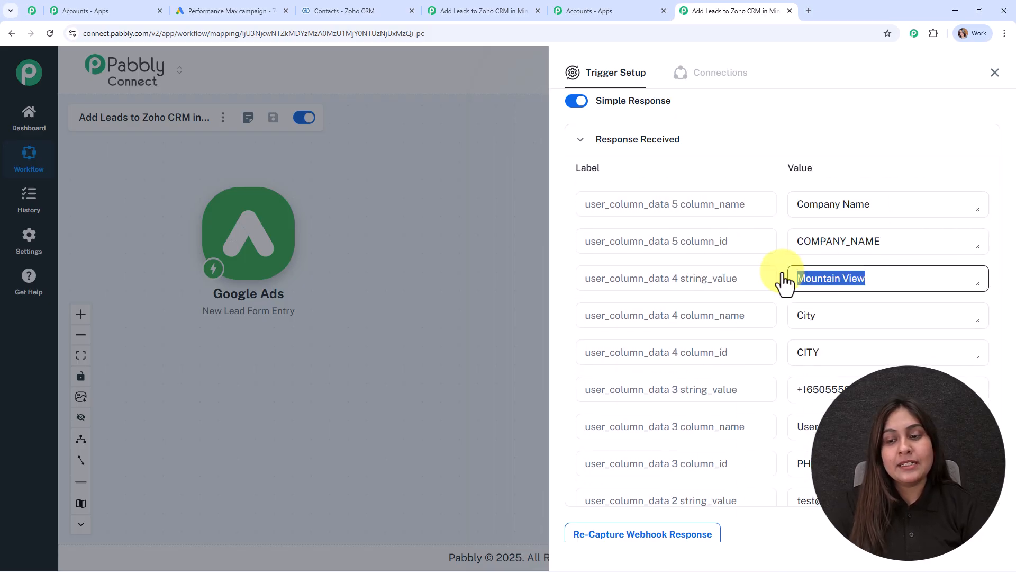
{"action": "scroll", "coordinate": [875, 291], "scroll_direction": "down", "scroll_amount": 3}
{"action": "scroll", "coordinate": [879, 264], "scroll_direction": "down", "scroll_amount": 2}
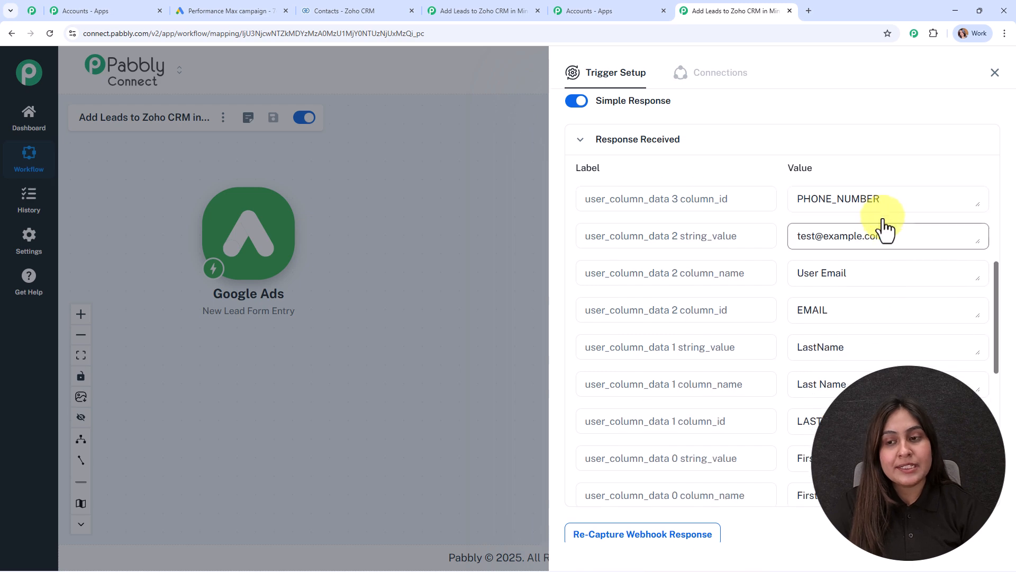
{"action": "scroll", "coordinate": [884, 233], "scroll_direction": "down", "scroll_amount": 3}
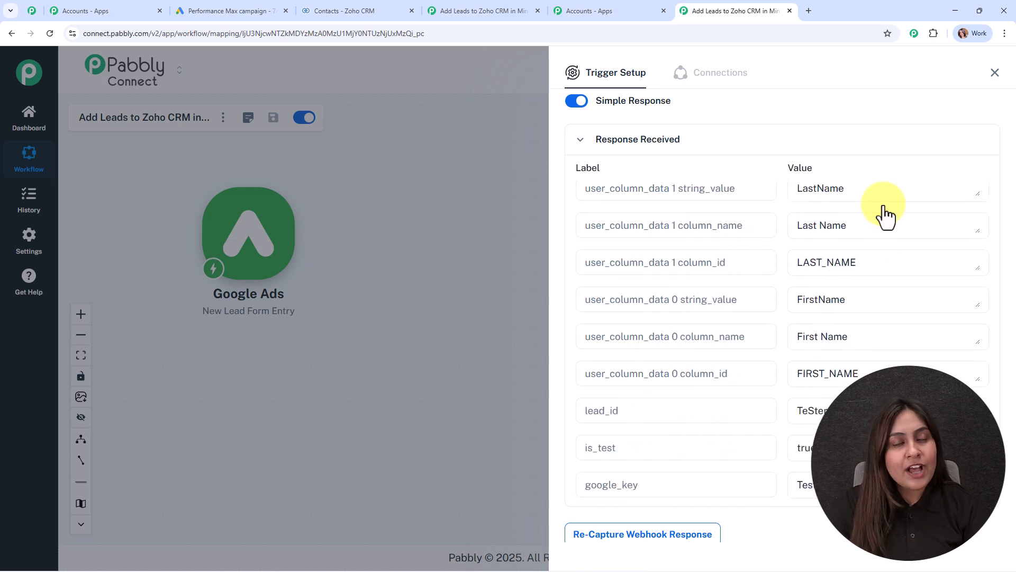
{"action": "scroll", "coordinate": [887, 259], "scroll_direction": "down", "scroll_amount": 1}
{"action": "left_click_drag", "start_coordinate": [858, 248], "coordinate": [729, 260]}
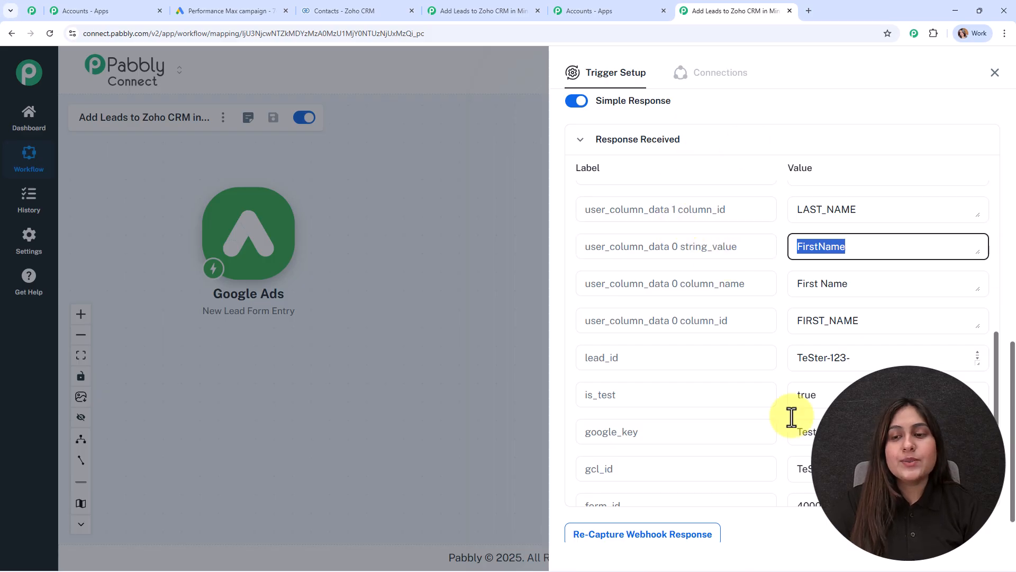
- Close the trigger setup, reposition the Google Ads node, and bring up the Zoho CRM Contacts list
{"action": "left_click", "coordinate": [995, 73]}
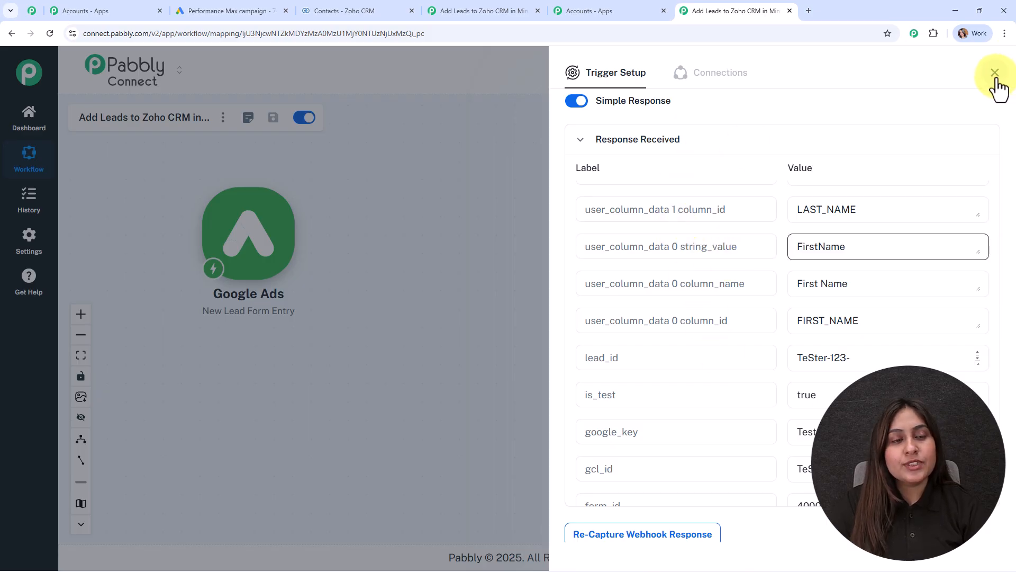
{"action": "left_click_drag", "start_coordinate": [254, 245], "coordinate": [339, 281]}
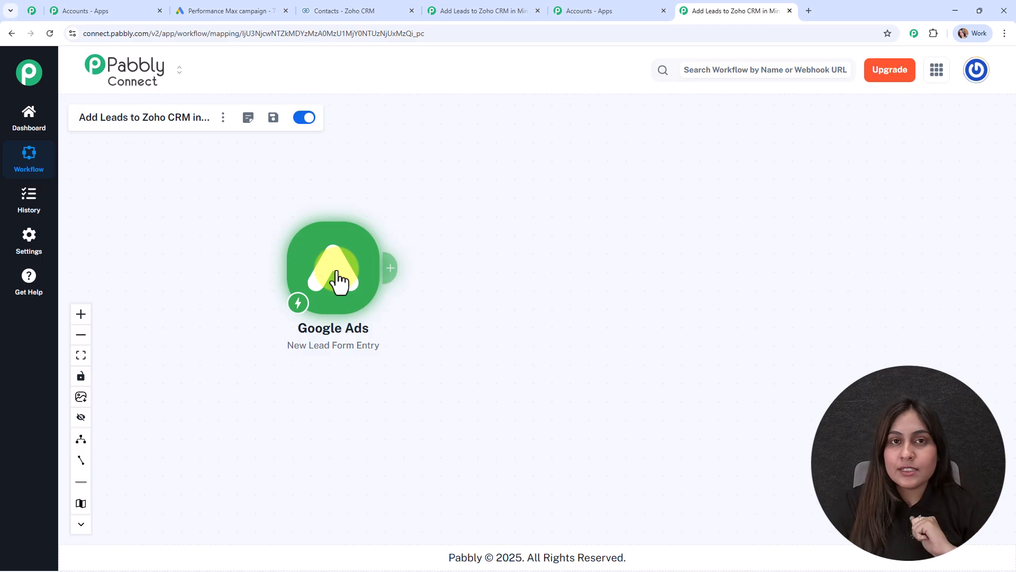
{"action": "left_click", "coordinate": [349, 6]}
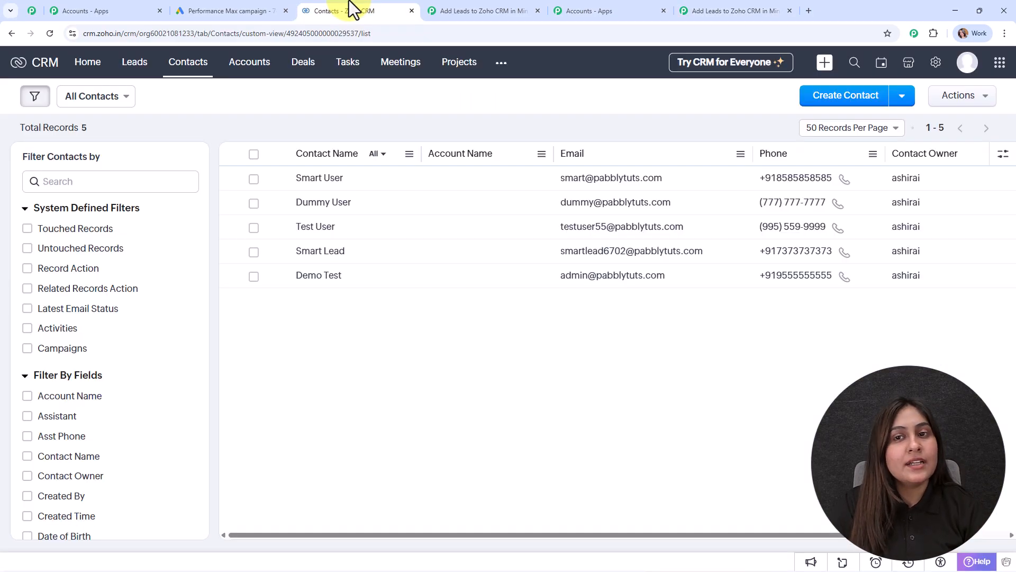
- Add a Zoho CRM Create Contact action and begin a new Zoho CRM connection
{"action": "left_click", "coordinate": [757, 9]}
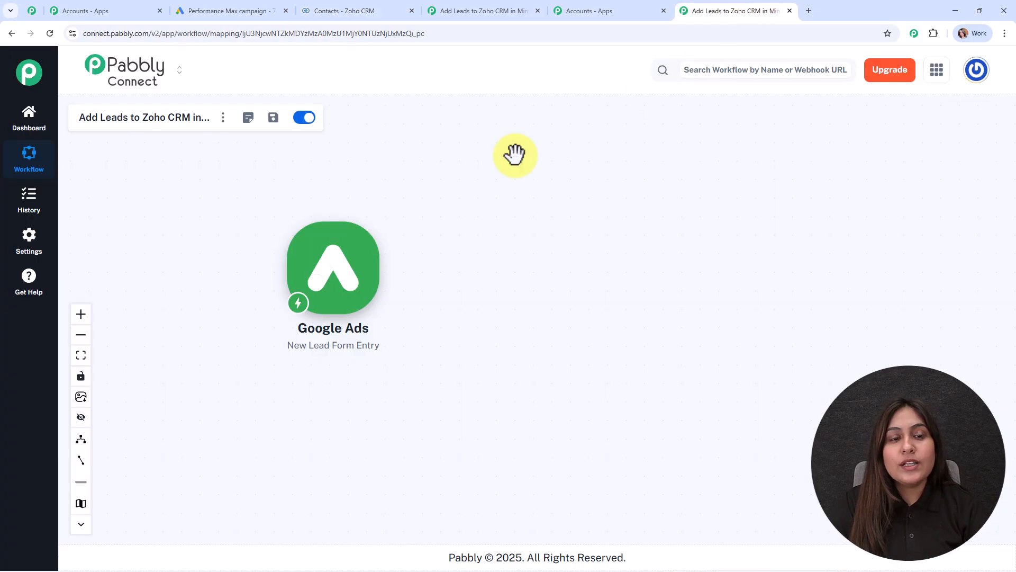
{"action": "left_click", "coordinate": [390, 263]}
{"action": "type", "text": "zoh"}
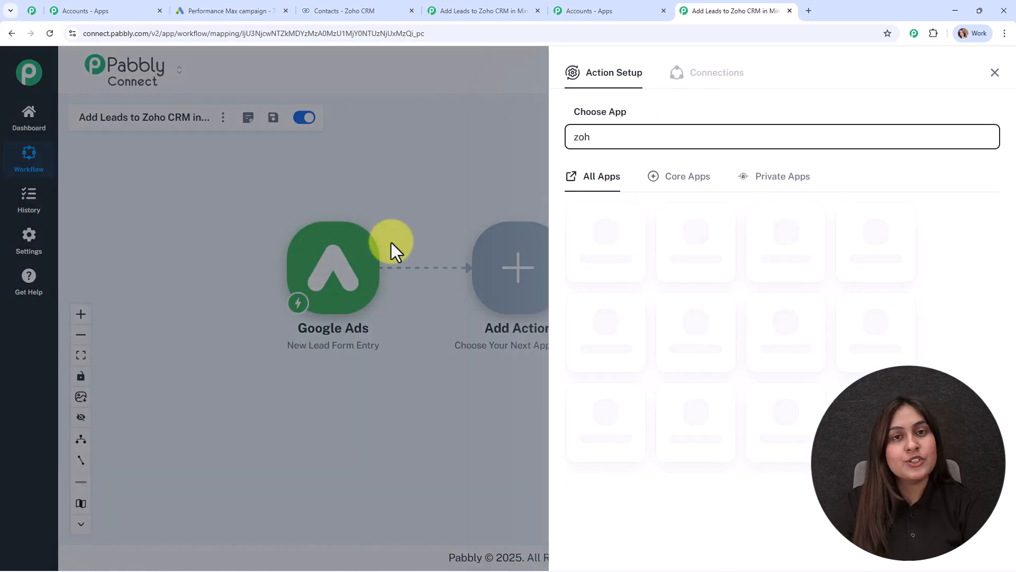
{"action": "left_click", "coordinate": [694, 416]}
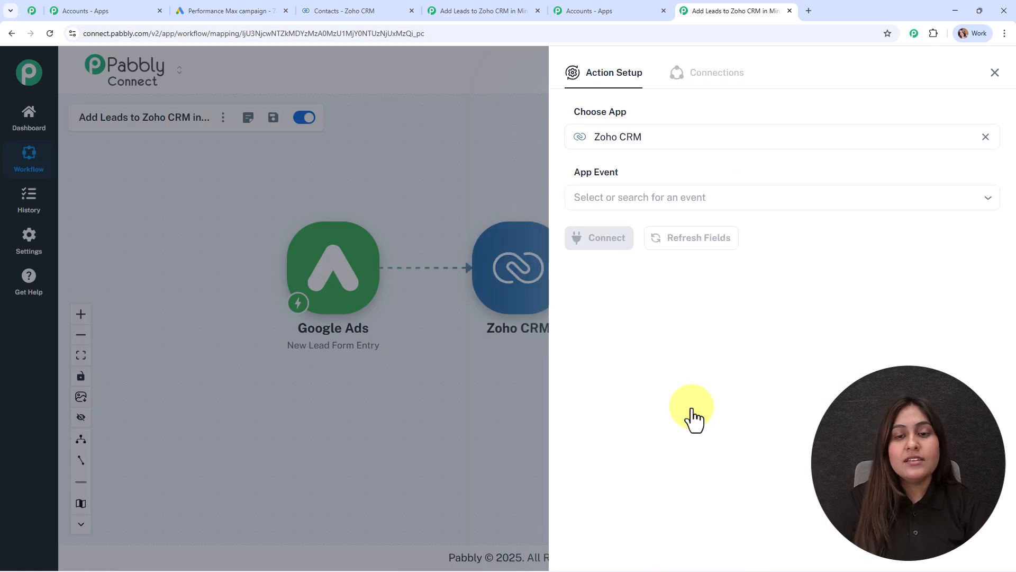
{"action": "left_click", "coordinate": [642, 198]}
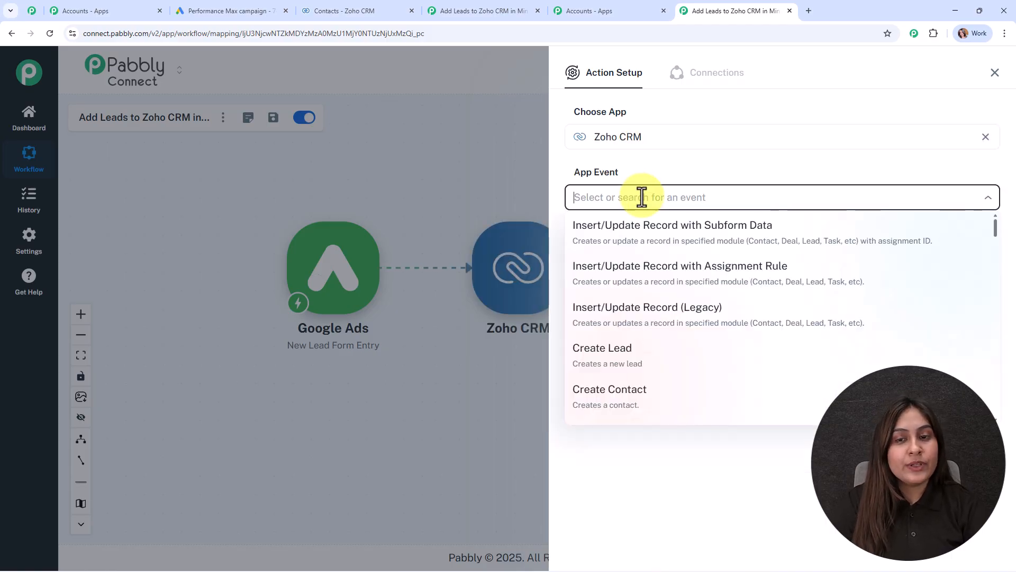
{"action": "scroll", "coordinate": [654, 324], "scroll_direction": "down", "scroll_amount": 3}
{"action": "left_click", "coordinate": [648, 303]}
{"action": "left_click", "coordinate": [598, 239]}
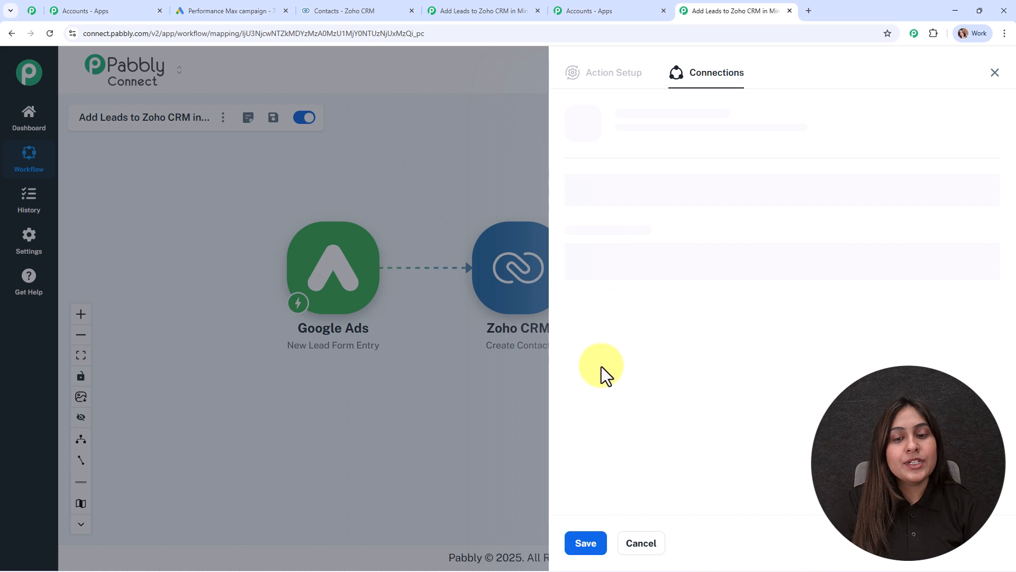
{"action": "left_click", "coordinate": [596, 180]}
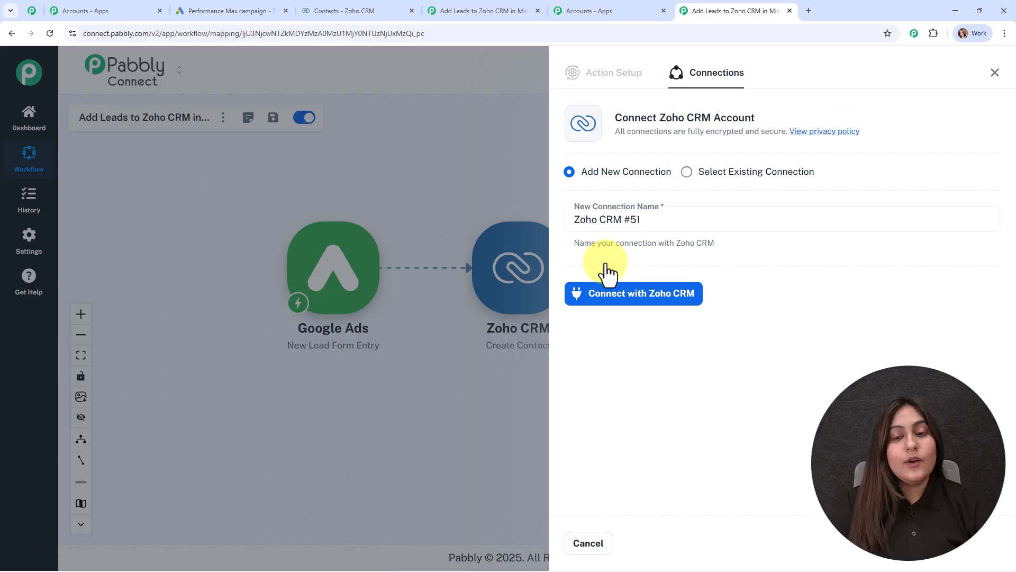
{"action": "left_click", "coordinate": [652, 309]}
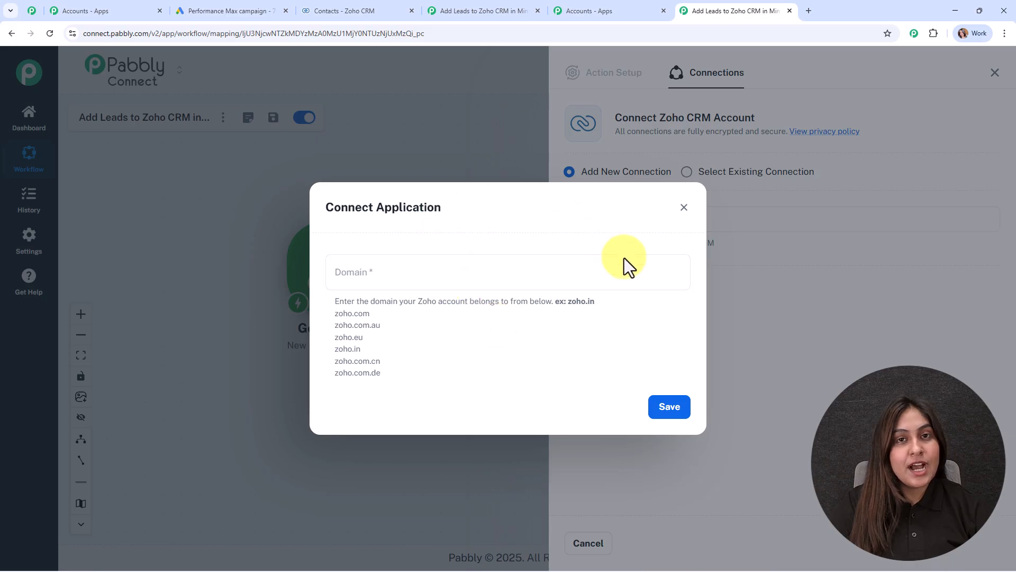
- Copy zoho.in from the Zoho CRM address and save it as the connection's Domain
{"action": "left_click", "coordinate": [340, 11]}
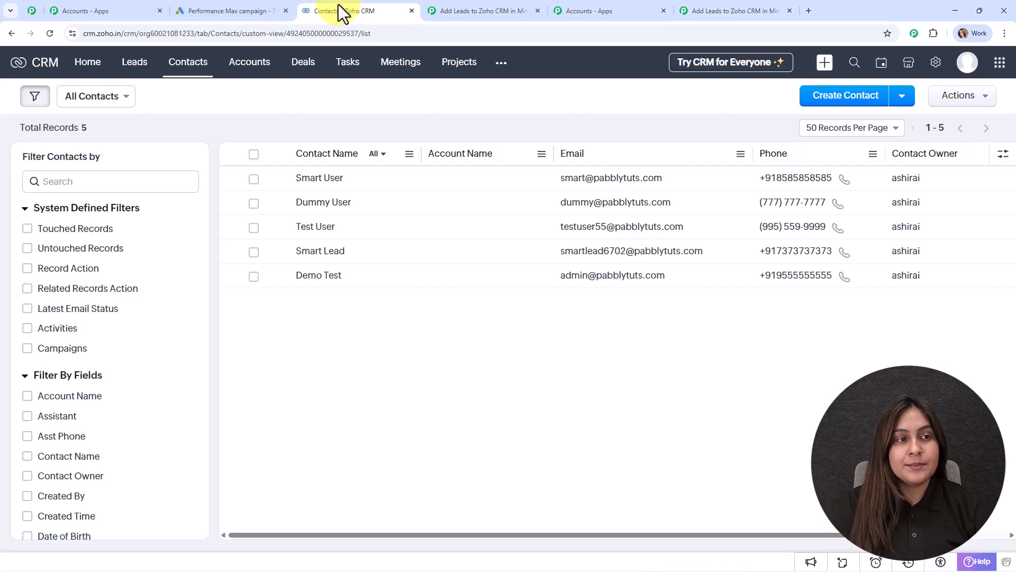
{"action": "left_click", "coordinate": [97, 34]}
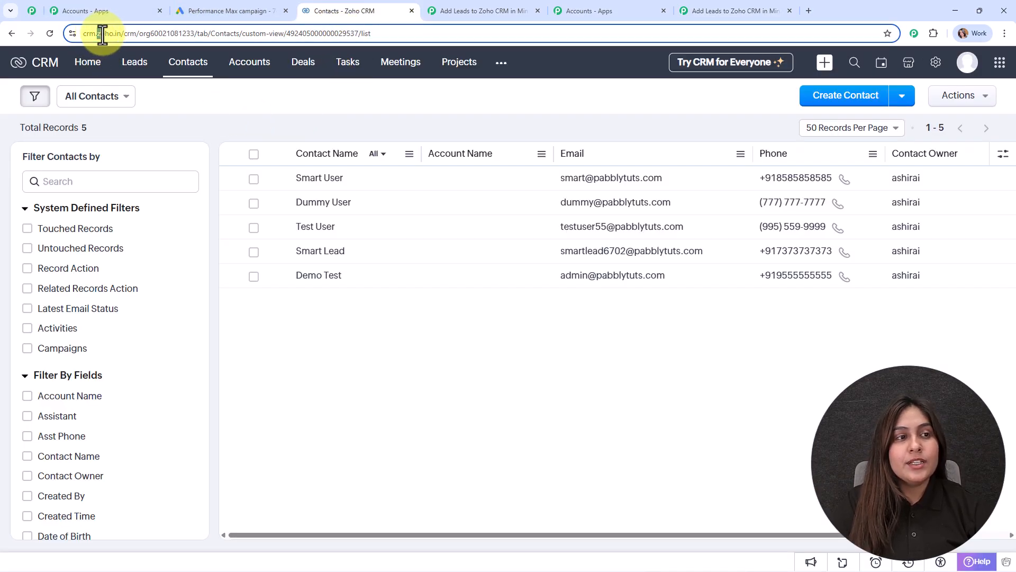
{"action": "double_click", "coordinate": [119, 35]}
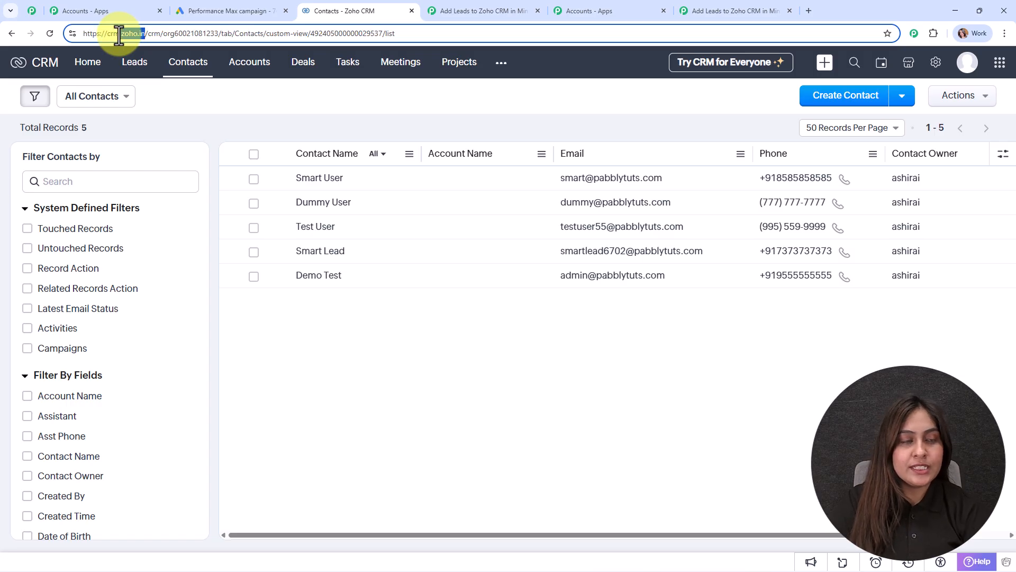
{"action": "key", "text": "ctrl+c"}
{"action": "left_click", "coordinate": [738, 9]}
{"action": "left_click", "coordinate": [533, 270]}
{"action": "key", "text": "ctrl+v"}
{"action": "left_click", "coordinate": [682, 413]}
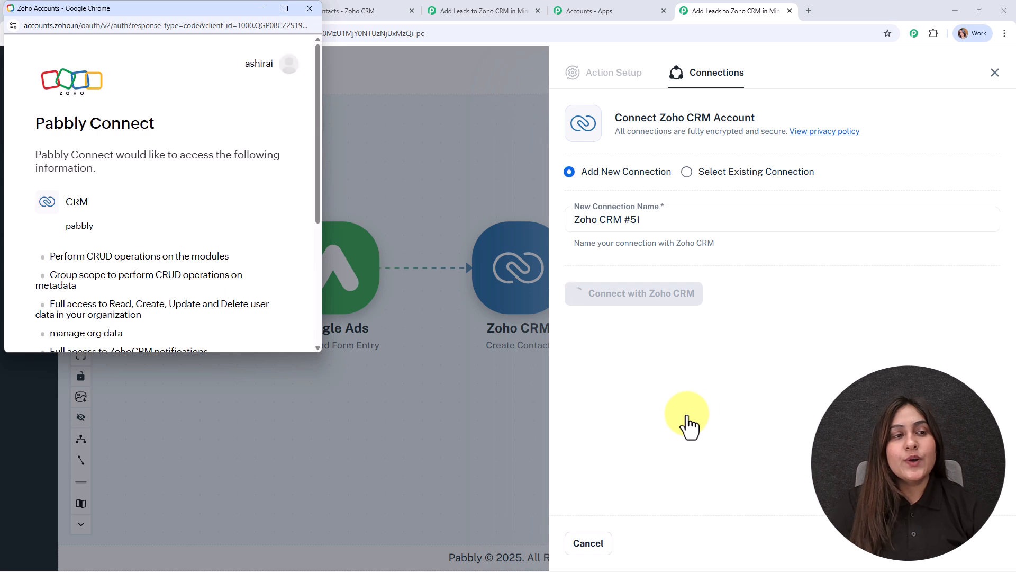
- Tick the permission checkbox and accept Pabbly Connect's access to Zoho CRM
{"action": "scroll", "coordinate": [275, 129], "scroll_direction": "down", "scroll_amount": 4}
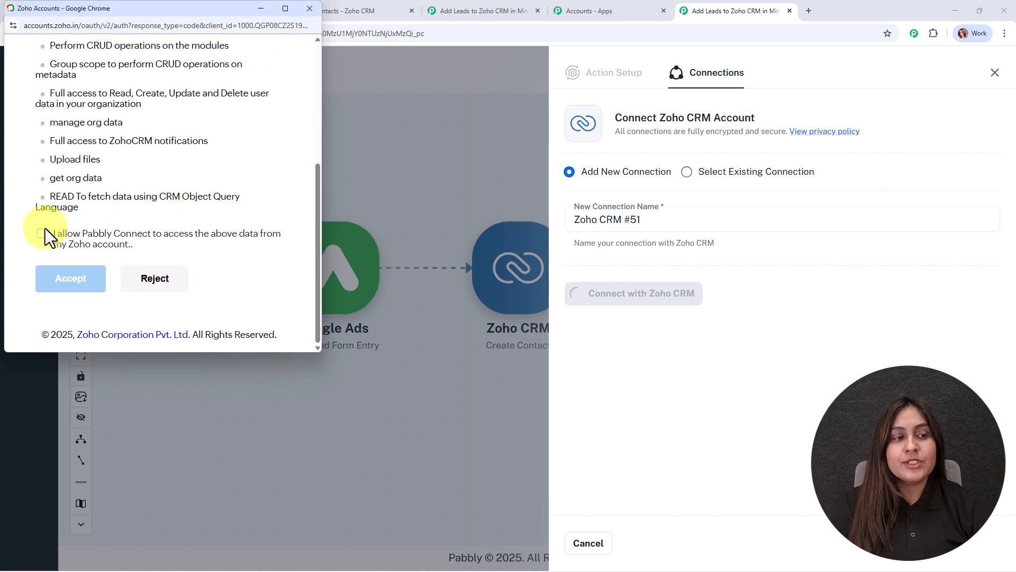
{"action": "left_click", "coordinate": [42, 235]}
{"action": "left_click", "coordinate": [70, 281]}
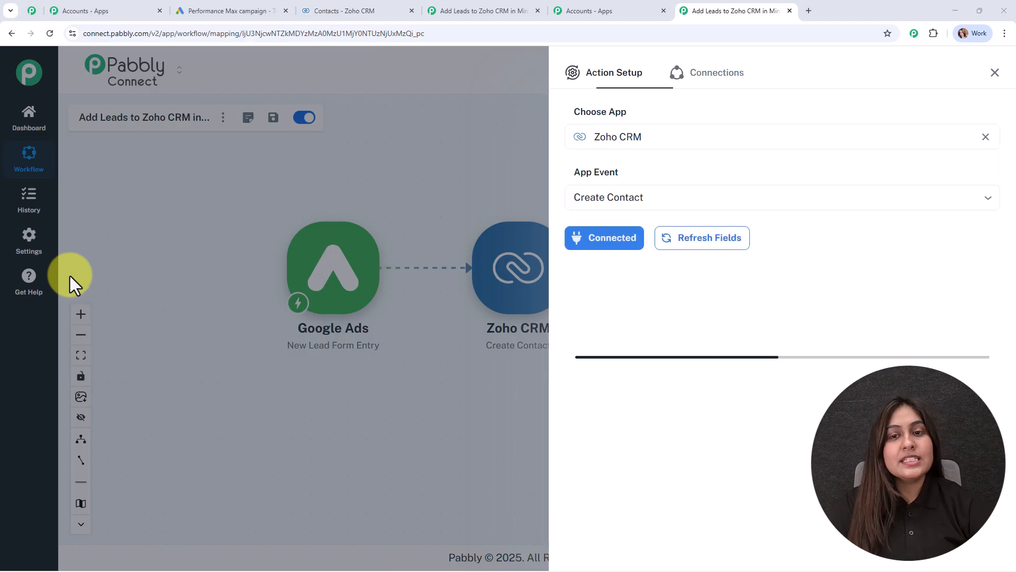
- Keep Advertisement as the Zoho CRM lead source and begin mapping the First Name field
{"action": "scroll", "coordinate": [909, 241], "scroll_direction": "down", "scroll_amount": 3}
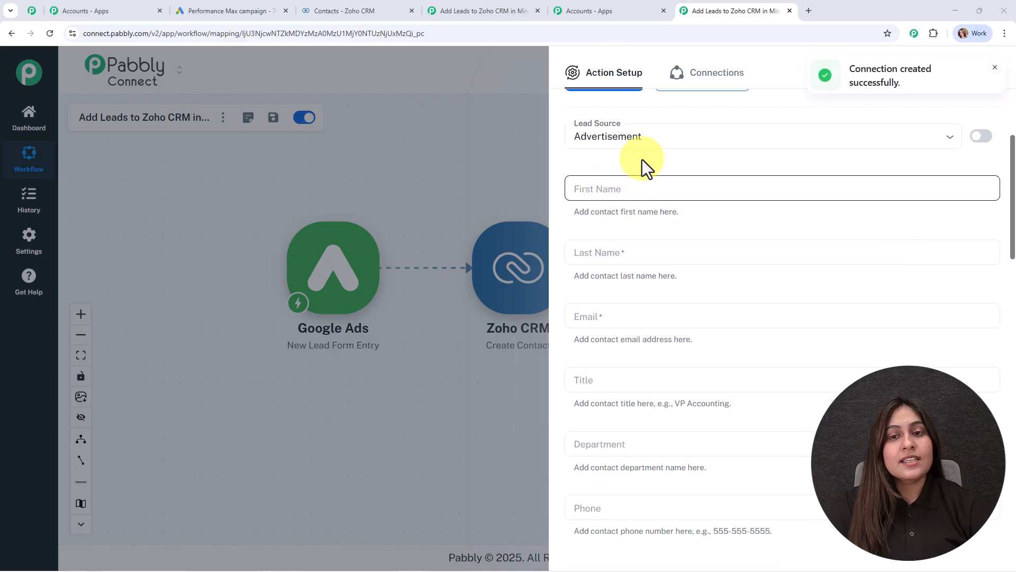
{"action": "left_click", "coordinate": [724, 140]}
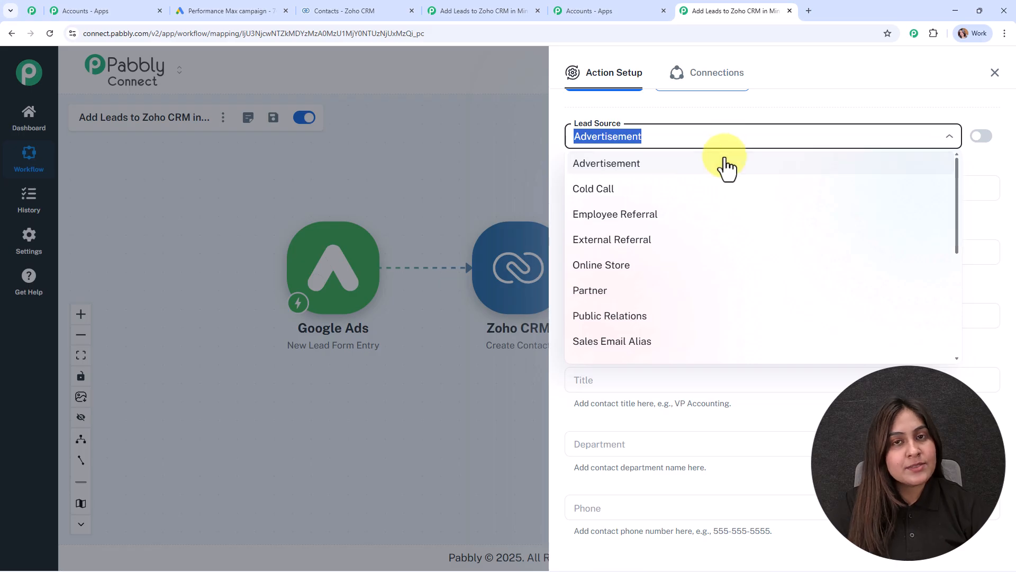
{"action": "left_click", "coordinate": [724, 160]}
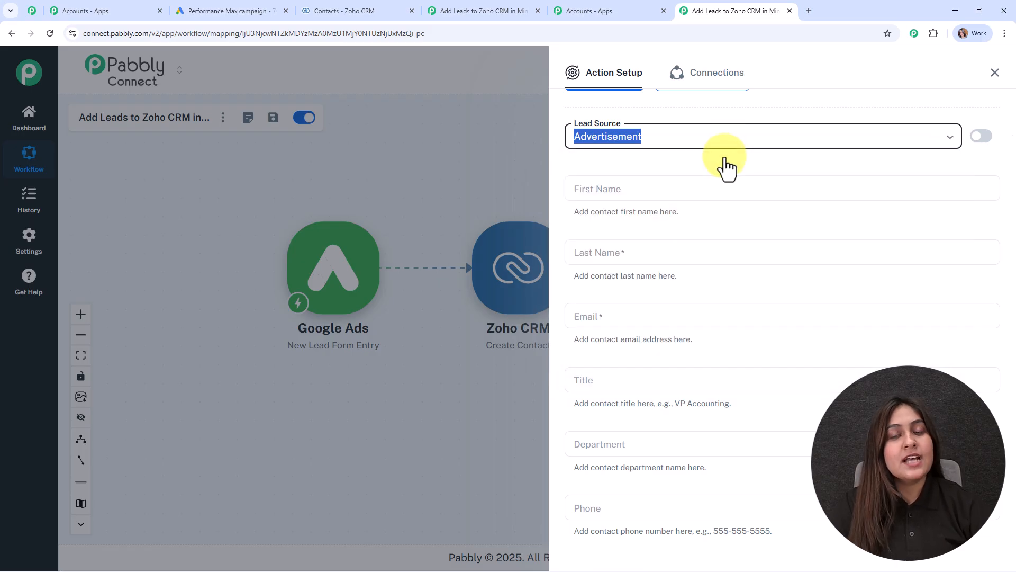
{"action": "scroll", "coordinate": [730, 175], "scroll_direction": "down", "scroll_amount": 1}
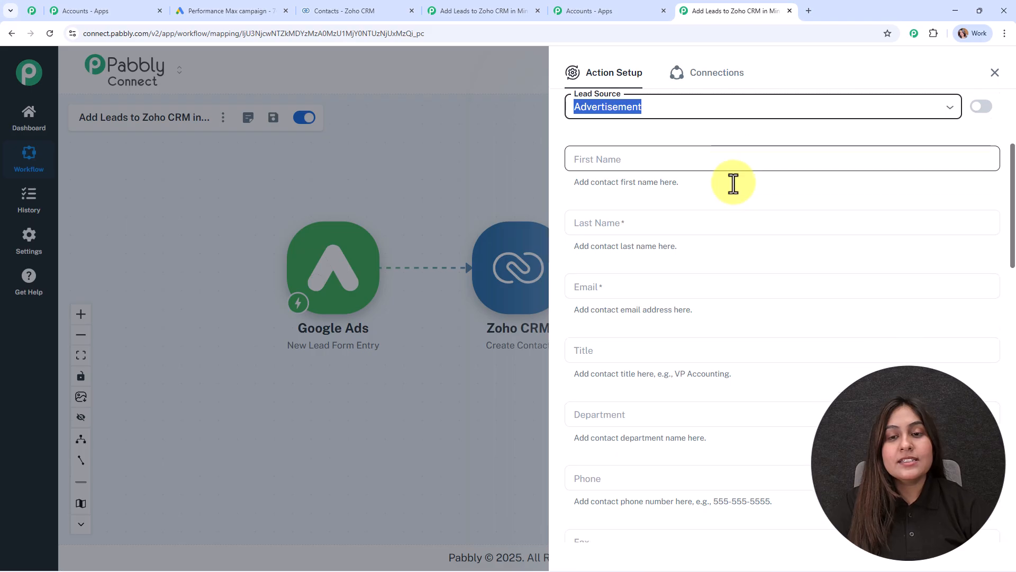
{"action": "left_click", "coordinate": [600, 133]}
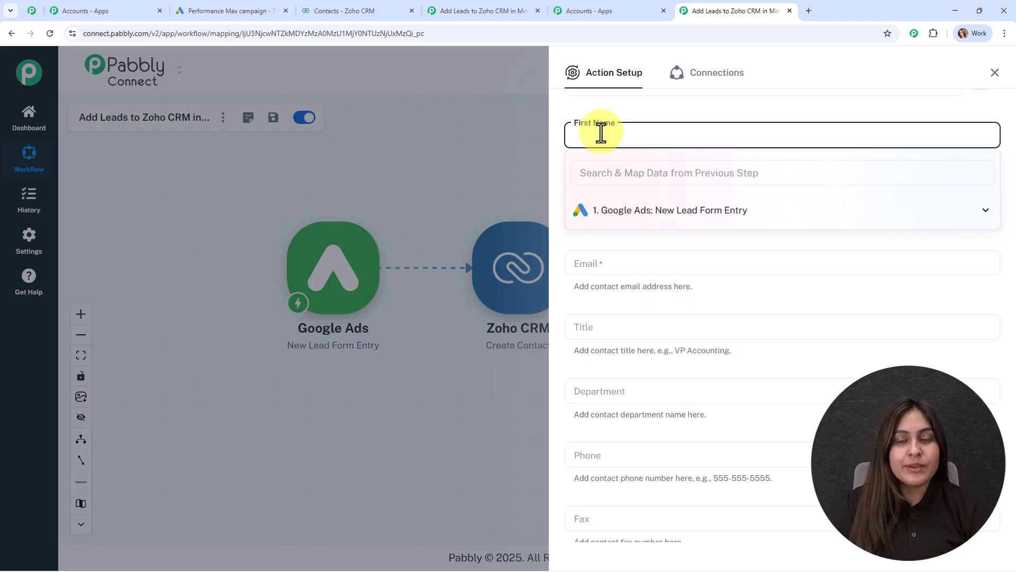
- Map the Google Ads lead's FirstName and LastName into First Name and Last Name
{"action": "left_click", "coordinate": [636, 211]}
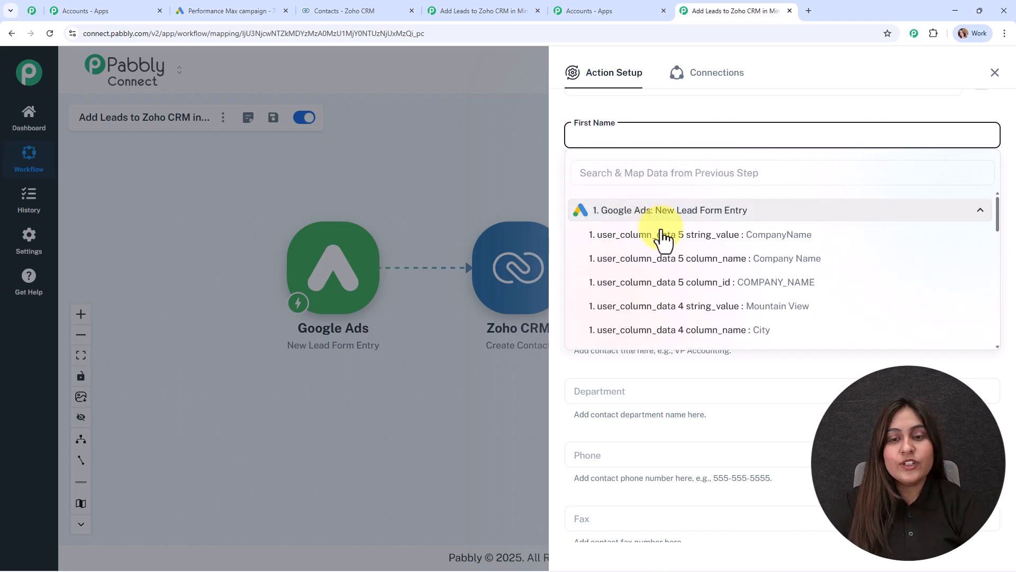
{"action": "scroll", "coordinate": [747, 301], "scroll_direction": "down", "scroll_amount": 5}
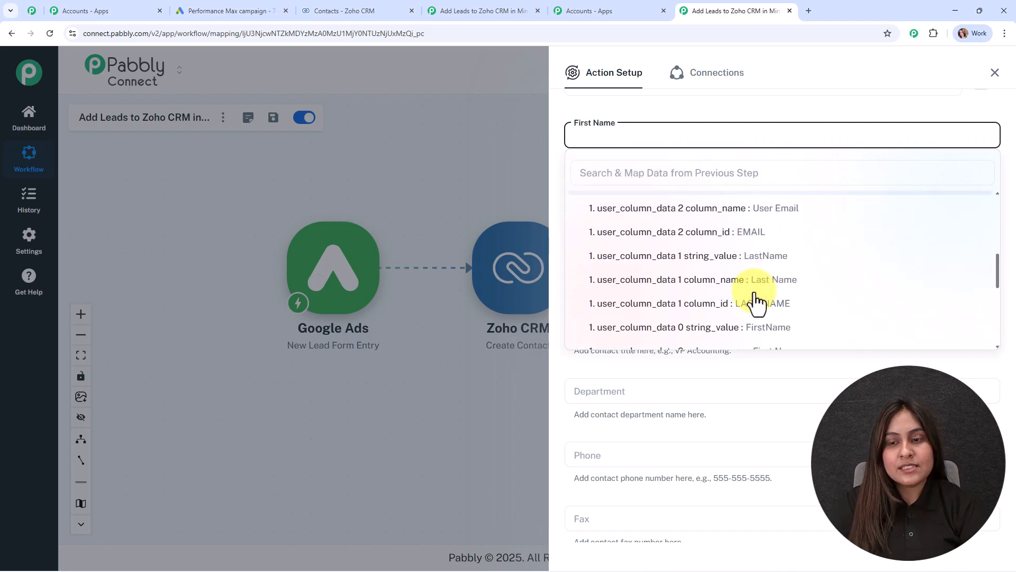
{"action": "left_click", "coordinate": [759, 328]}
{"action": "left_click", "coordinate": [635, 200]}
{"action": "left_click", "coordinate": [654, 276]}
{"action": "scroll", "coordinate": [666, 329], "scroll_direction": "down", "scroll_amount": 3}
{"action": "left_click", "coordinate": [689, 381]}
- Map the lead's email value into the Email field, found by searching '@'
{"action": "left_click", "coordinate": [685, 264]}
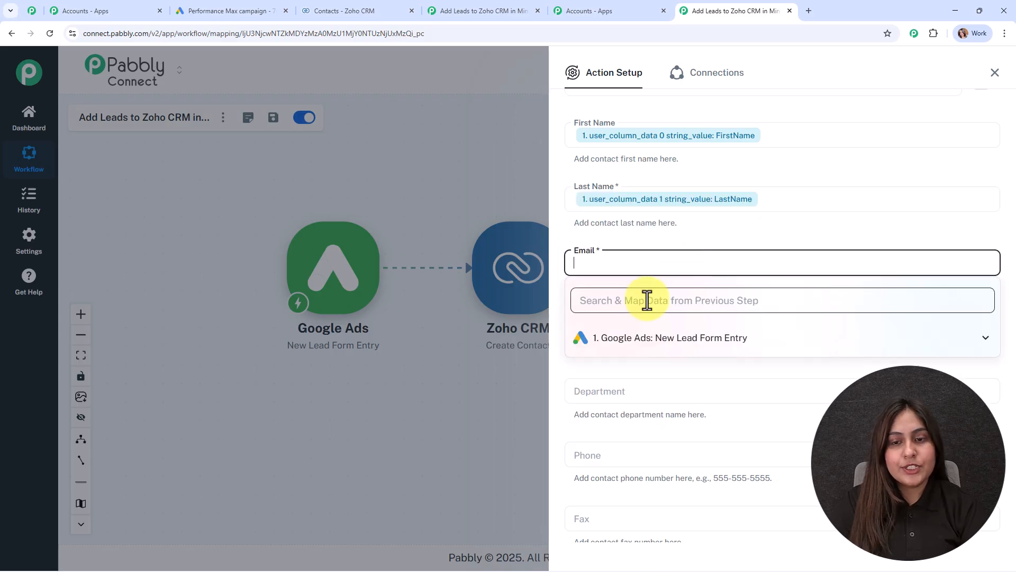
{"action": "left_click", "coordinate": [648, 299]}
{"action": "type", "text": "@"}
{"action": "left_click", "coordinate": [708, 362]}
{"action": "scroll", "coordinate": [669, 220], "scroll_direction": "down", "scroll_amount": 3}
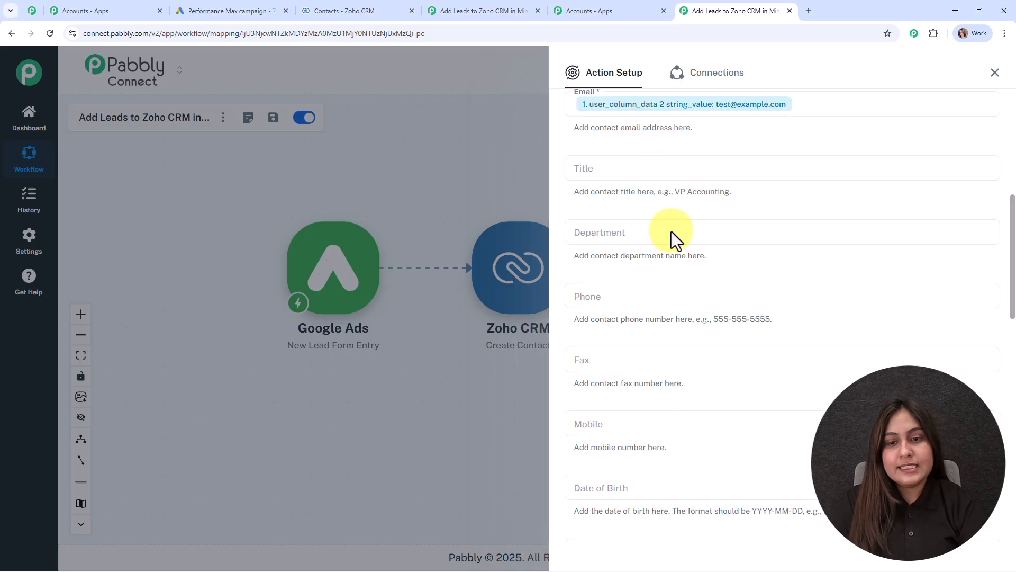
{"action": "scroll", "coordinate": [675, 246], "scroll_direction": "down", "scroll_amount": 2}
- Map the lead's phone number into the Phone field, found by searching '+'
{"action": "left_click", "coordinate": [647, 190]}
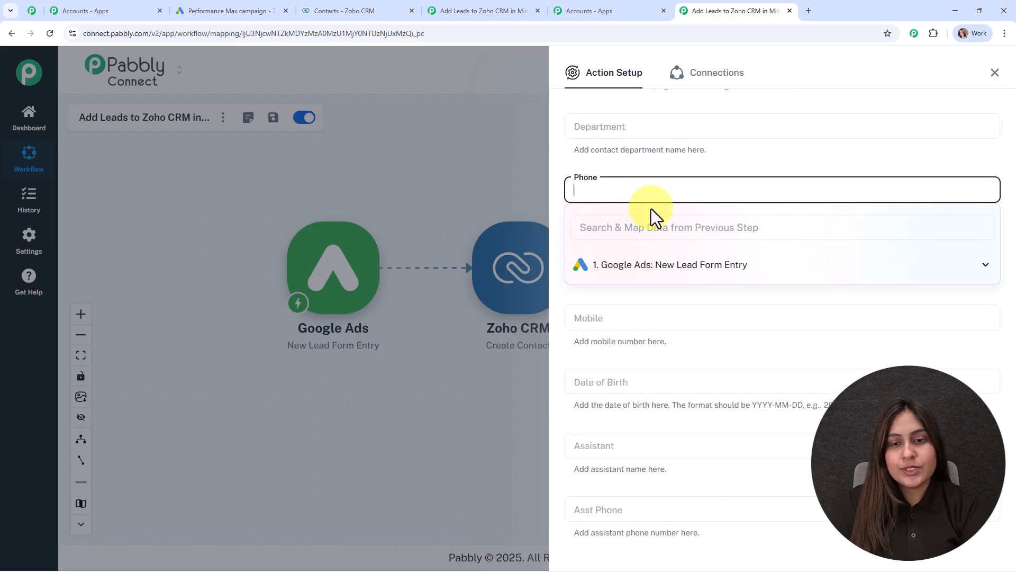
{"action": "left_click", "coordinate": [653, 226]}
{"action": "type", "text": "+"}
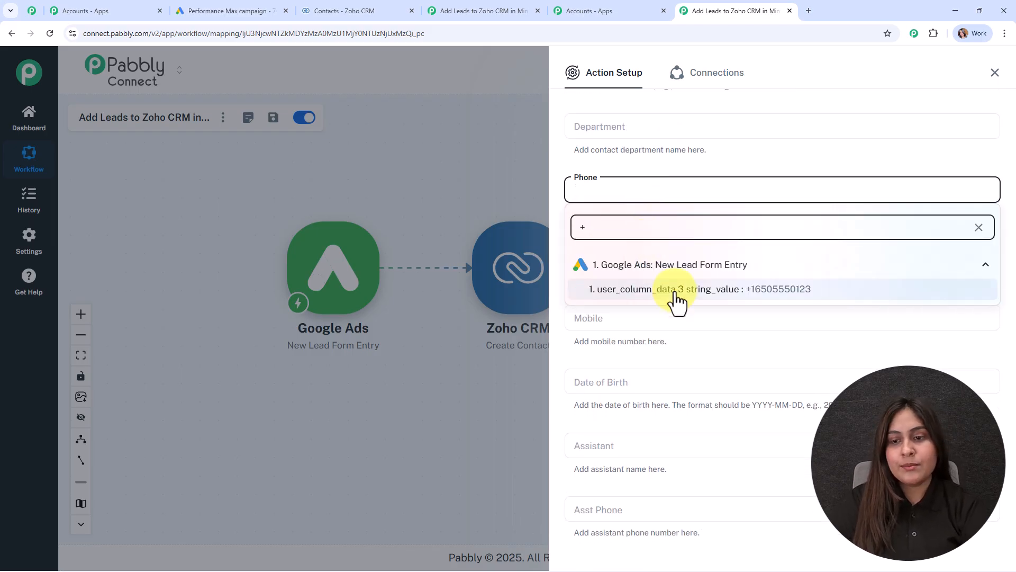
{"action": "left_click", "coordinate": [672, 290]}
{"action": "left_click", "coordinate": [738, 221]}
- Map the lead's phone number into the Mobile field as well
{"action": "scroll", "coordinate": [738, 220], "scroll_direction": "down", "scroll_amount": 2}
{"action": "left_click", "coordinate": [608, 211]}
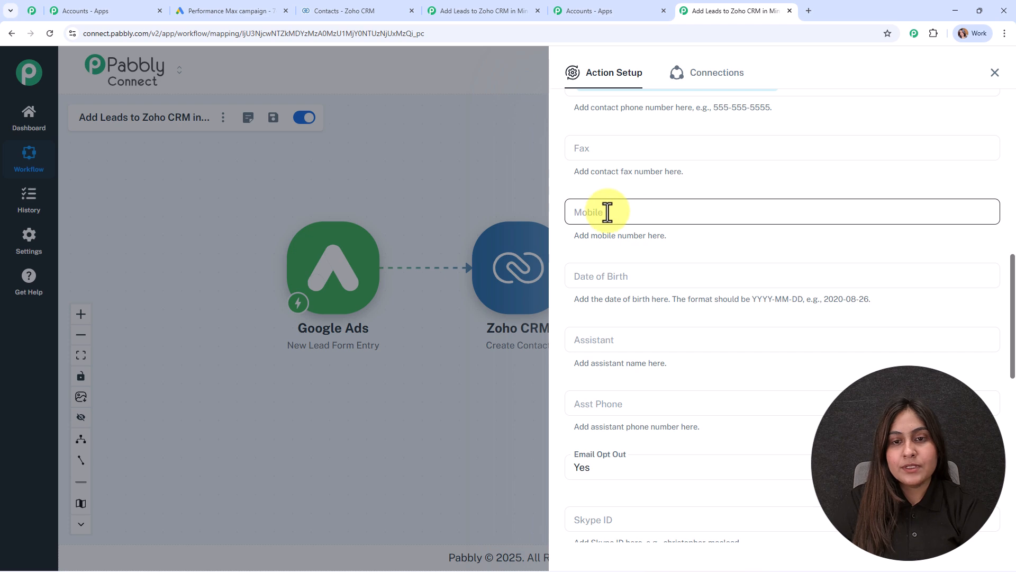
{"action": "left_click", "coordinate": [632, 249]}
{"action": "type", "text": "+"}
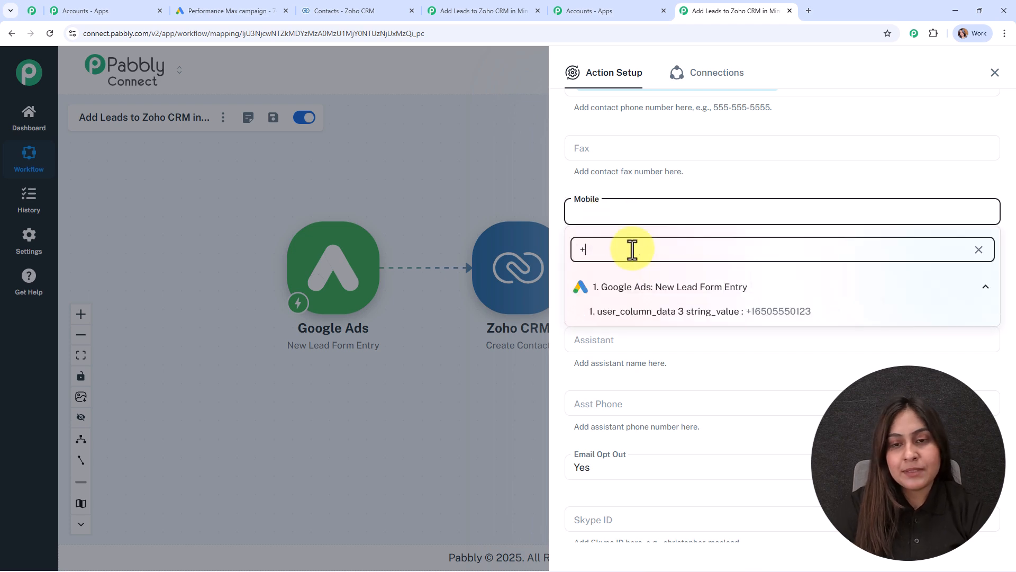
{"action": "left_click", "coordinate": [637, 313]}
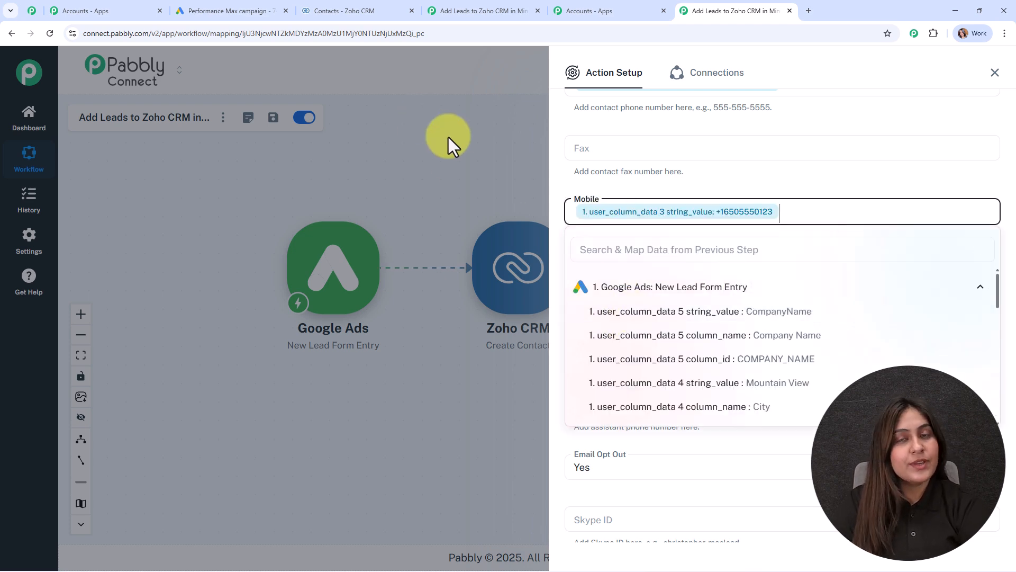
{"action": "left_click", "coordinate": [449, 138]}
{"action": "scroll", "coordinate": [800, 220], "scroll_direction": "down", "scroll_amount": 5}
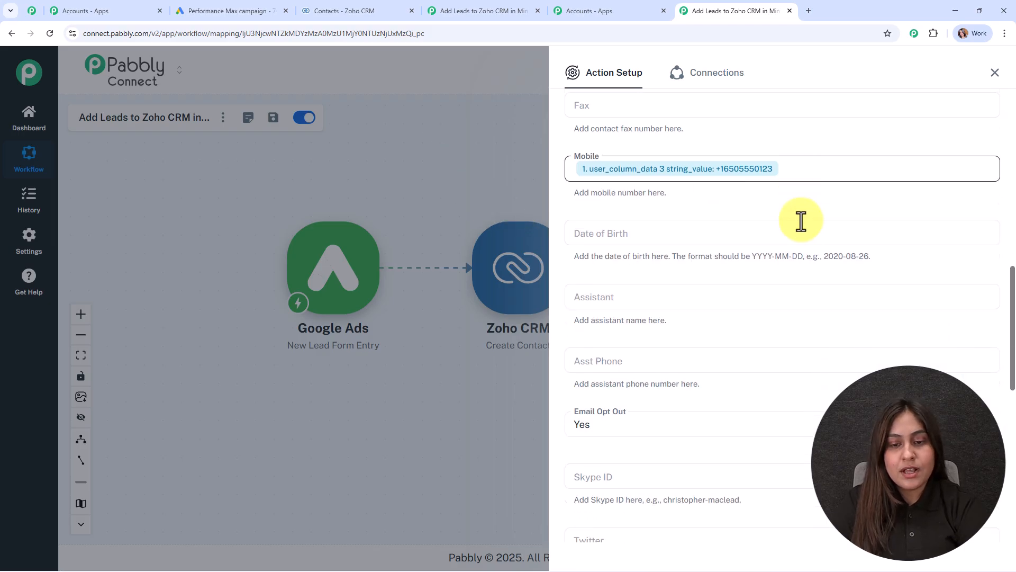
{"action": "scroll", "coordinate": [732, 288], "scroll_direction": "down", "scroll_amount": 6}
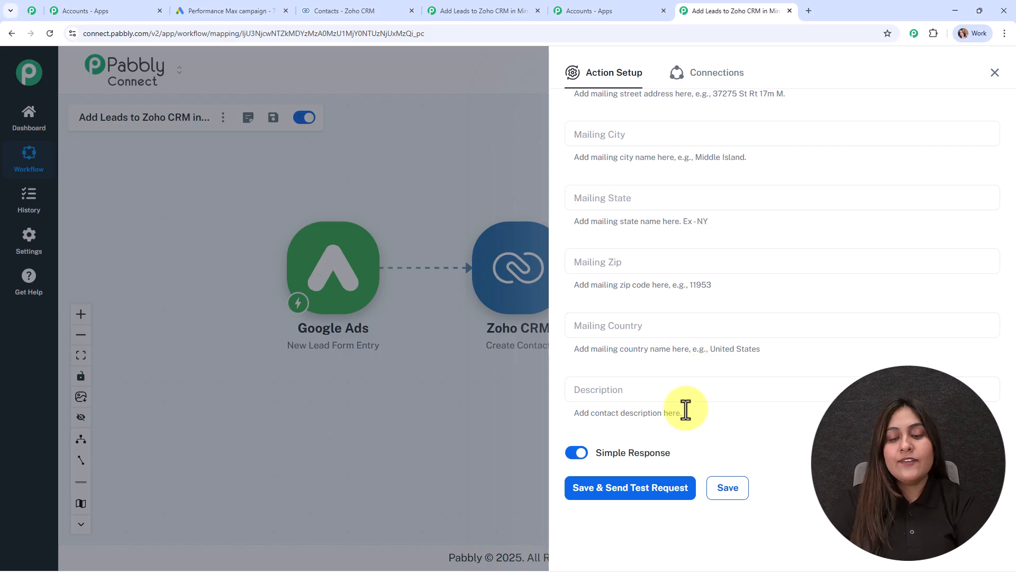
- Save the Zoho CRM step with a test request, then centre both workflow steps on the canvas
{"action": "left_click", "coordinate": [620, 490]}
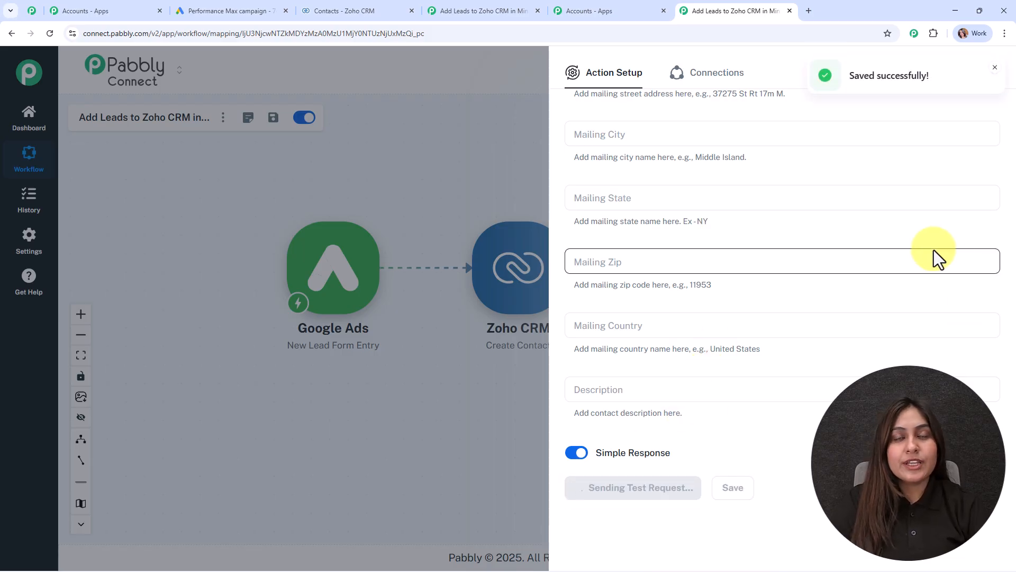
{"action": "scroll", "coordinate": [898, 332], "scroll_direction": "down", "scroll_amount": 2}
{"action": "scroll", "coordinate": [898, 333], "scroll_direction": "down", "scroll_amount": 3}
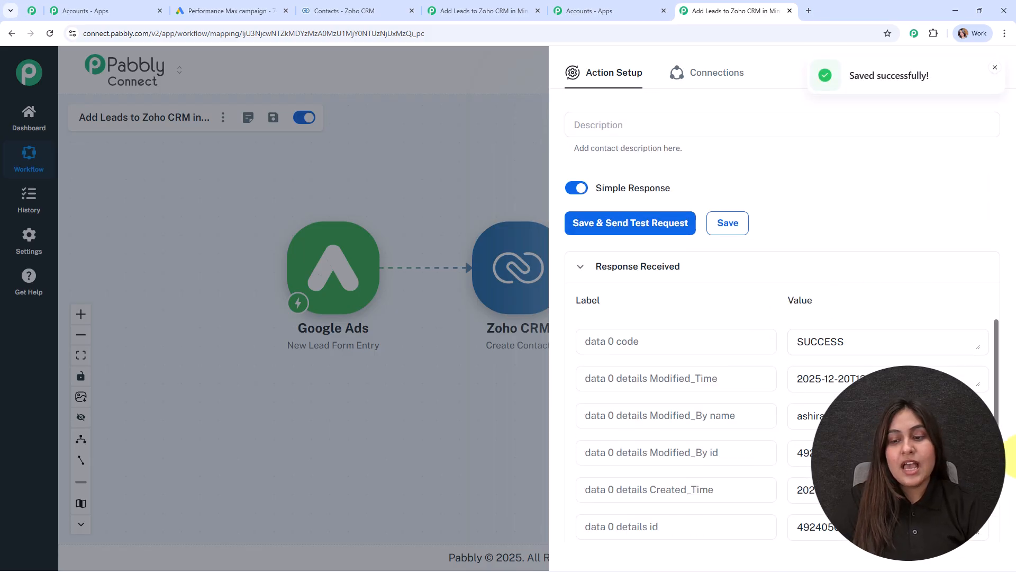
{"action": "left_click", "coordinate": [994, 72]}
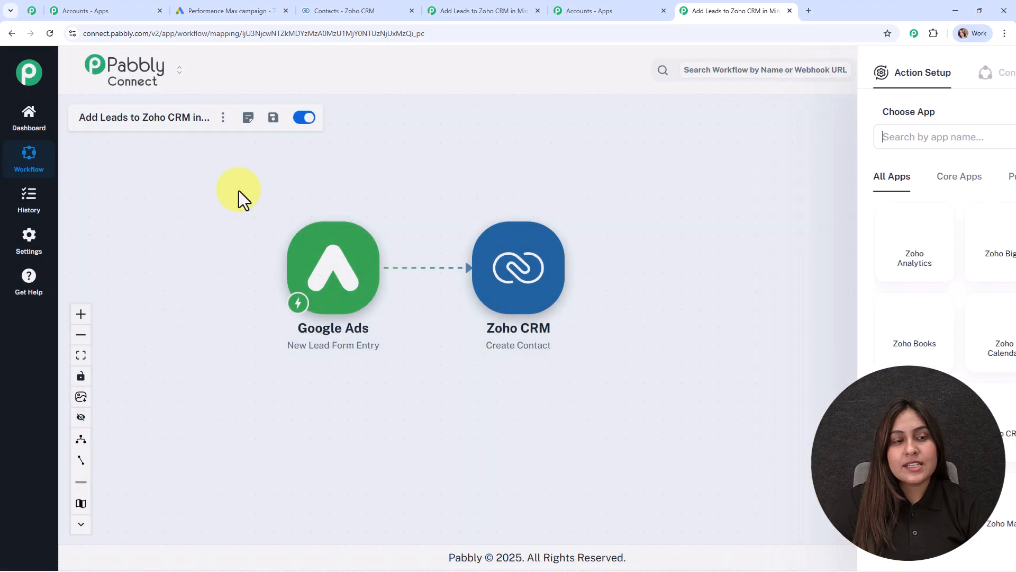
{"action": "left_click", "coordinate": [78, 316]}
{"action": "left_click_drag", "start_coordinate": [288, 191], "coordinate": [369, 202]}
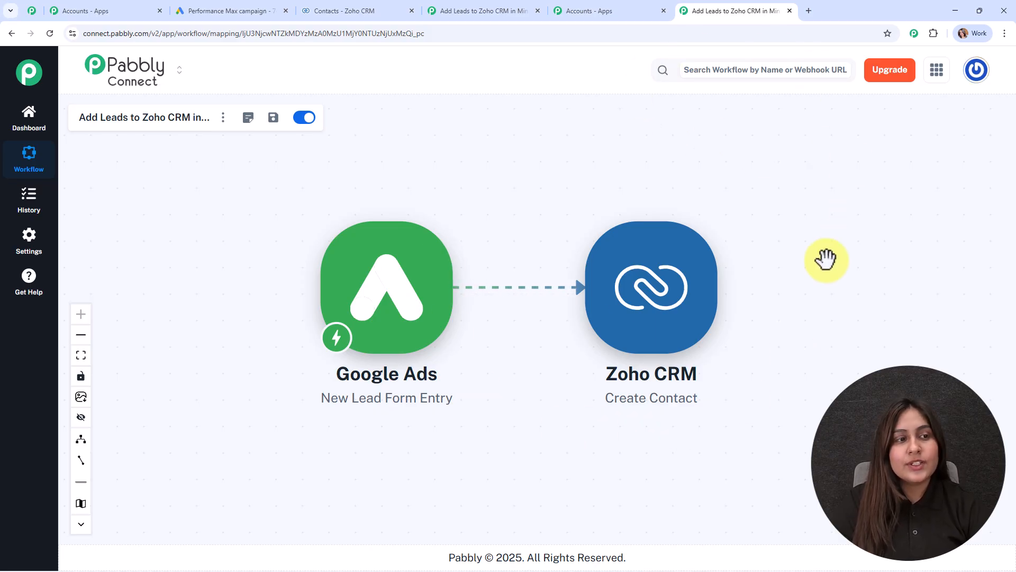
- Reload Zoho CRM Contacts to confirm the new test contact, then return to Pabbly
{"action": "left_click", "coordinate": [355, 7]}
{"action": "left_click", "coordinate": [50, 34]}
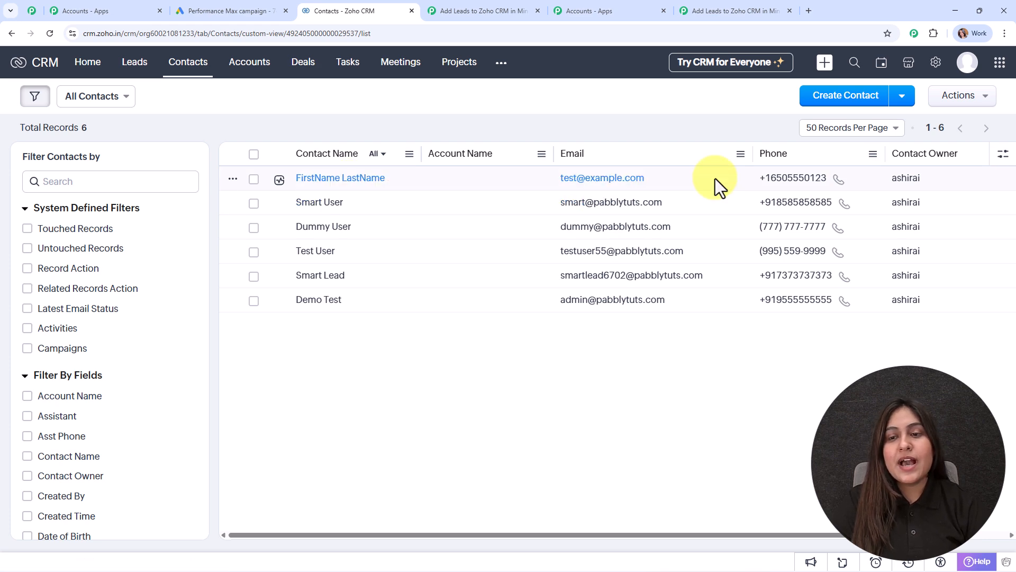
{"action": "left_click", "coordinate": [733, 10]}
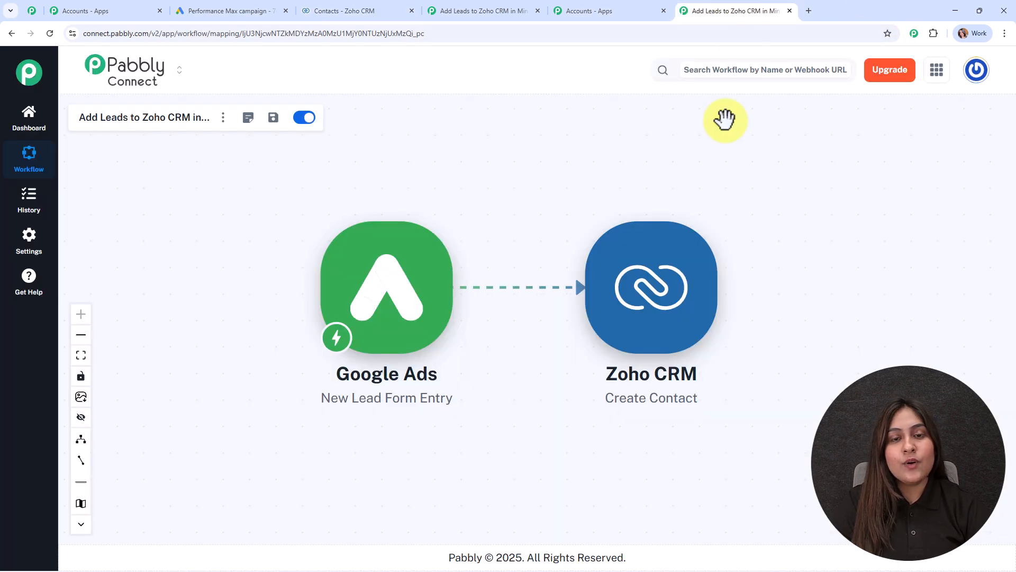